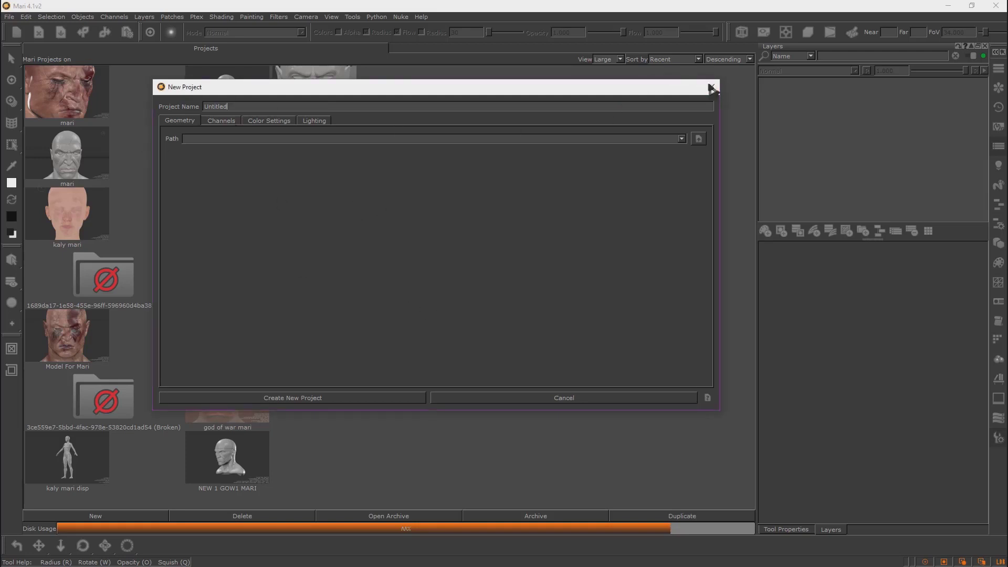
# Dismiss the open project dialog and start a new project named "God Of WAr Course"
pyautogui.click(712, 87)
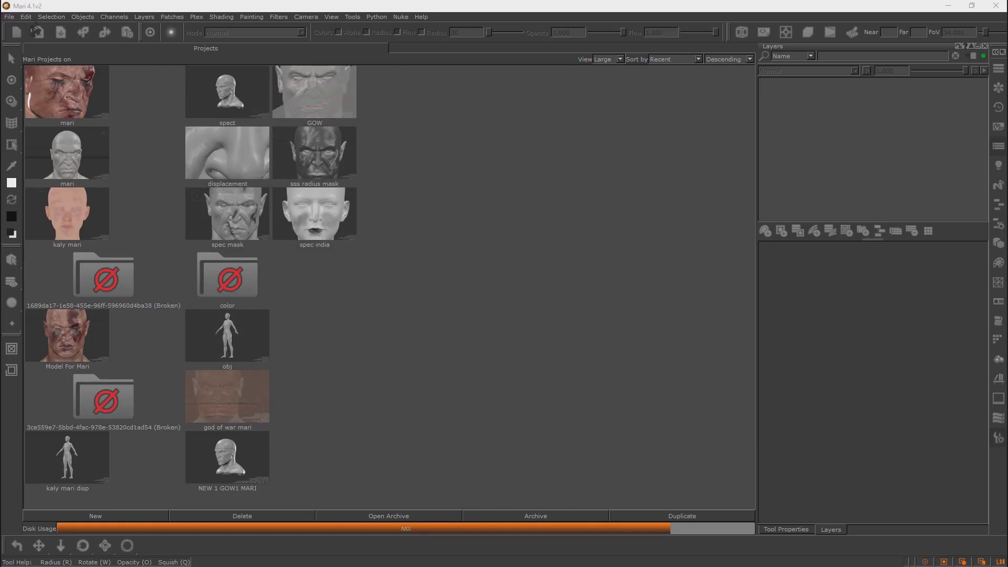
pyautogui.click(9, 18)
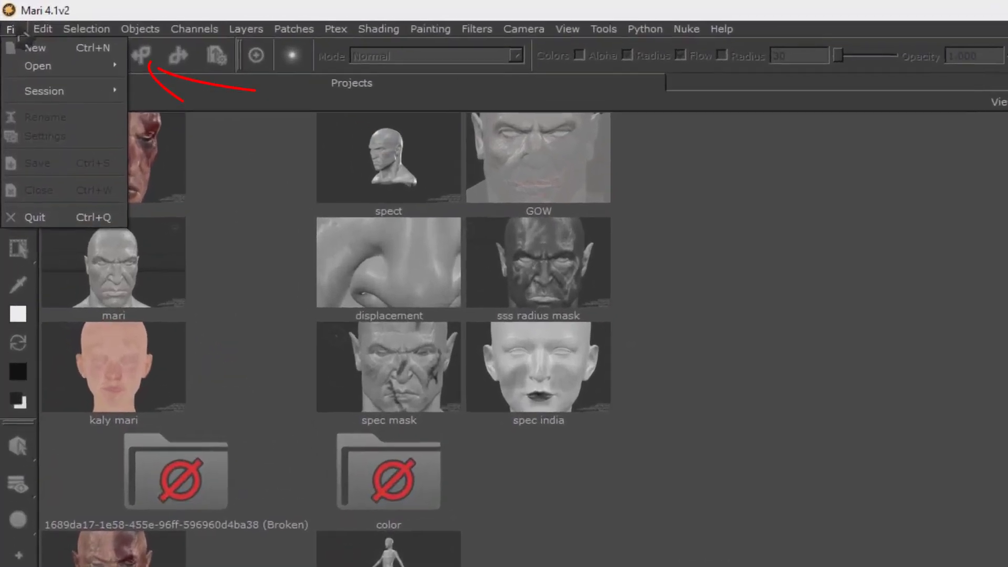
pyautogui.moveTo(12, 40)
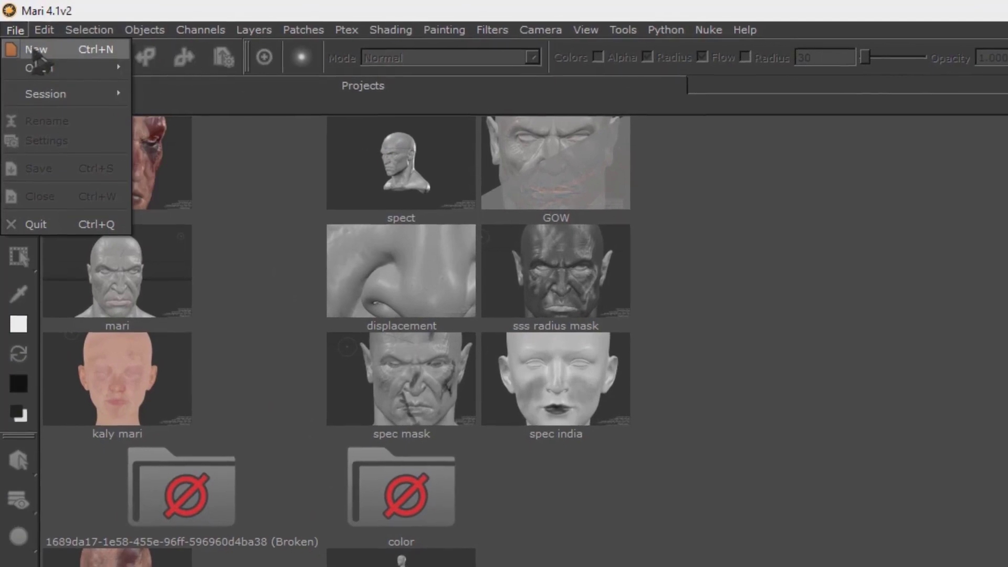
pyautogui.click(35, 50)
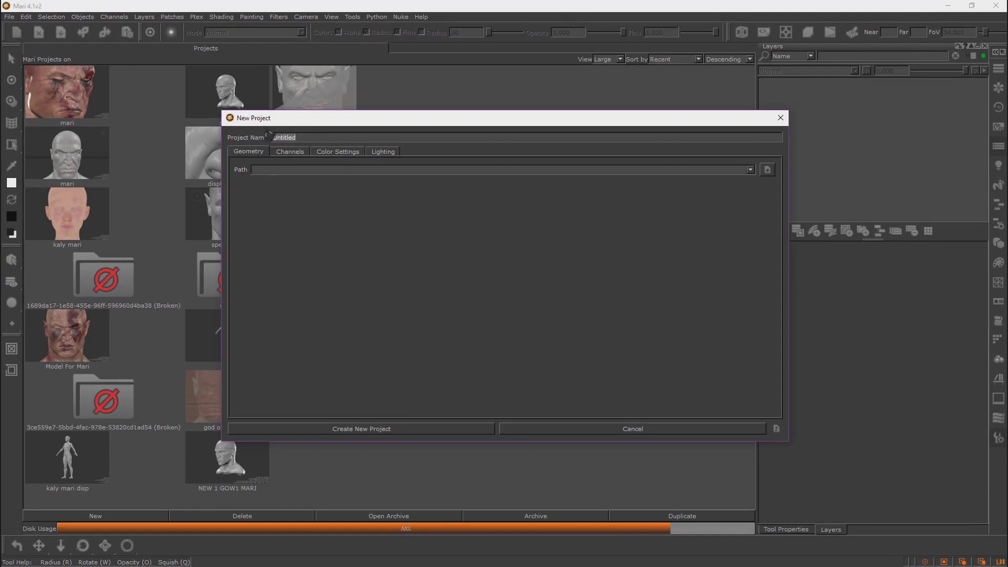
pyautogui.moveTo(265, 119); pyautogui.dragTo(178, 118)
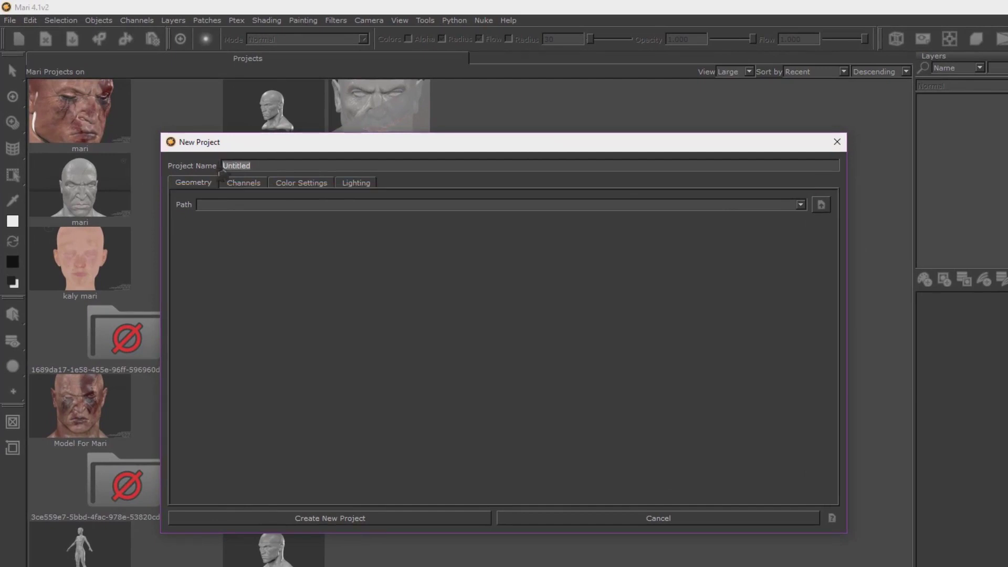
pyautogui.write('God Of WAr Course')
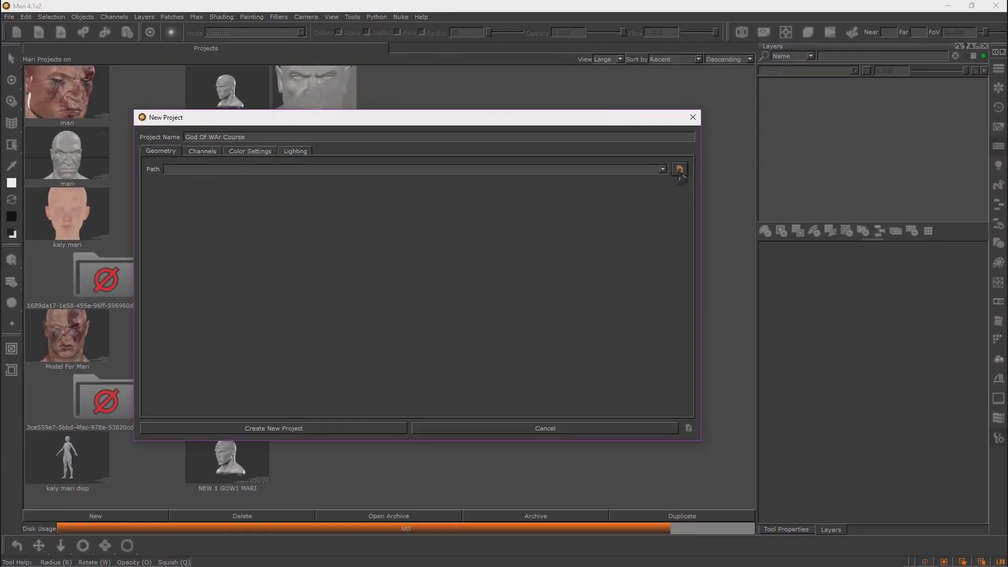
# Load Model For Mari.OBJ from the H:/blender gow folder as the project's mesh
pyautogui.click(613, 246)
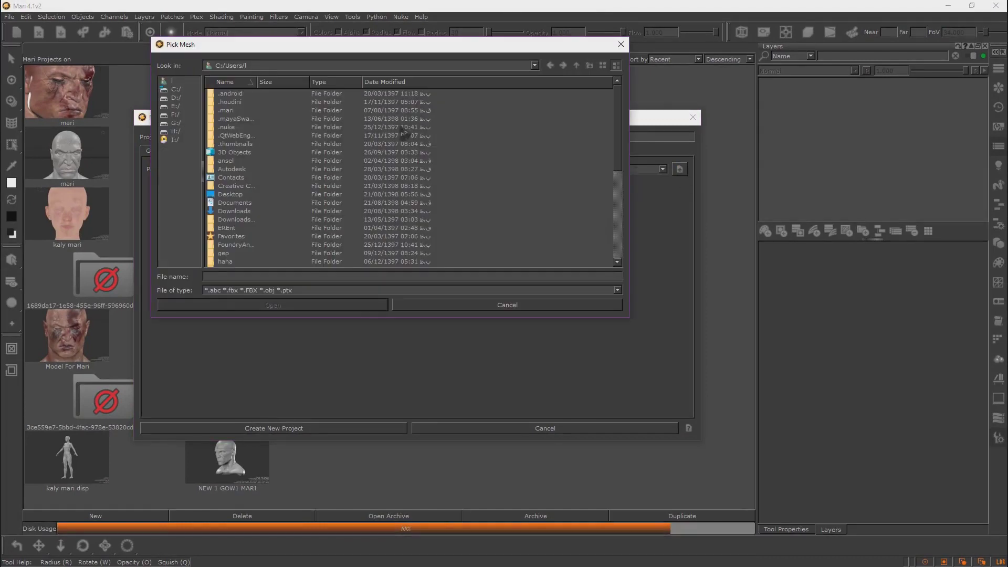
pyautogui.click(176, 132)
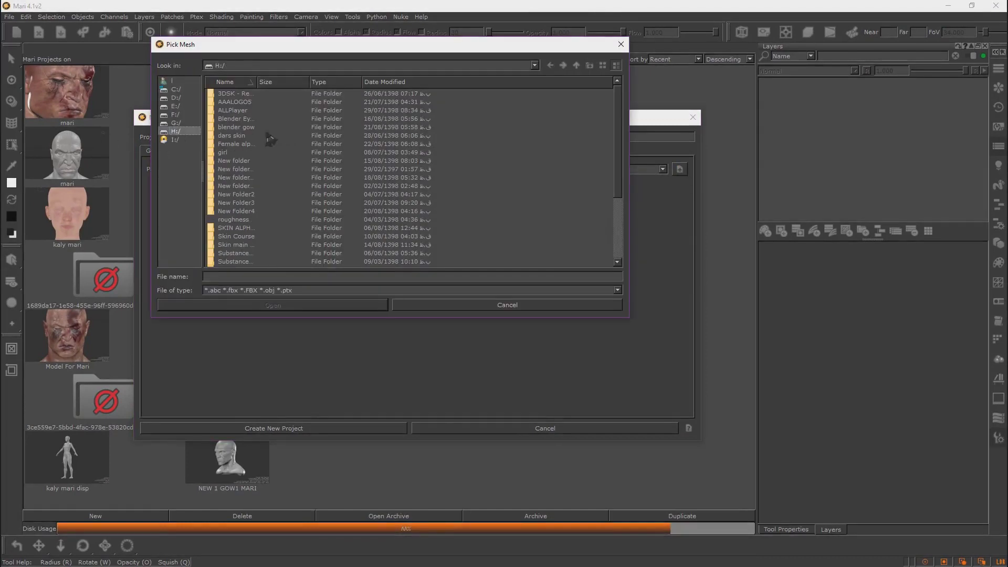
pyautogui.doubleClick(247, 128)
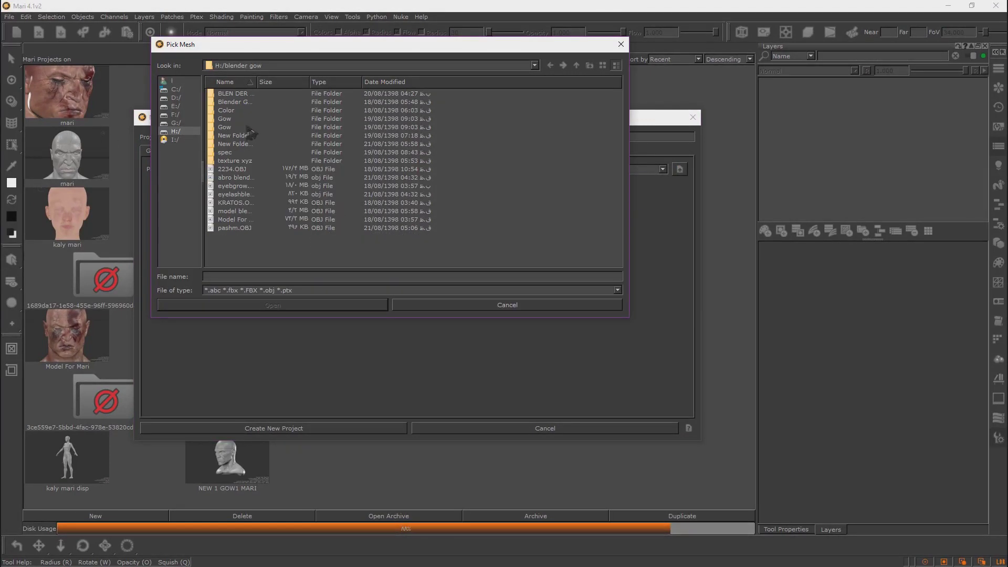
pyautogui.click(239, 219)
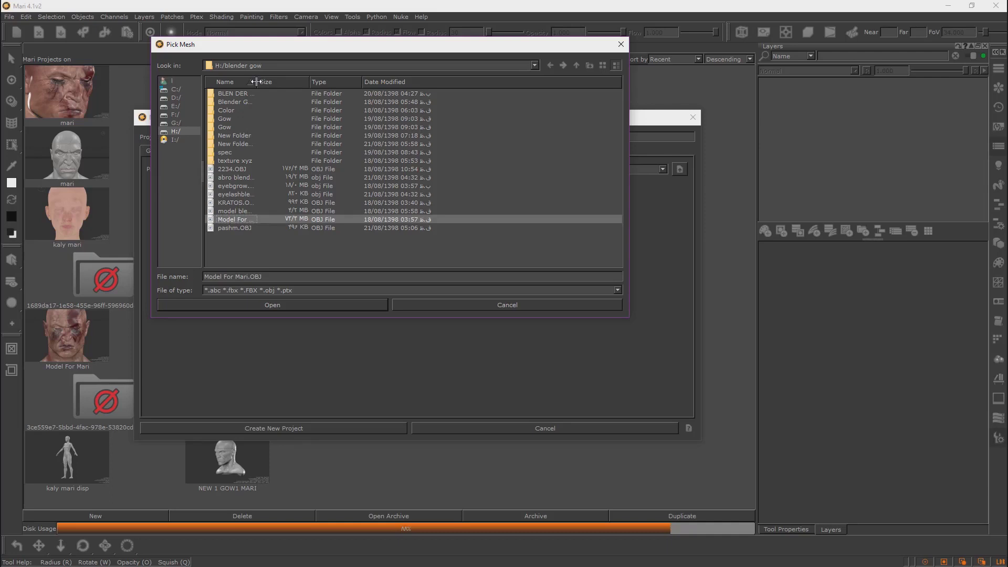
pyautogui.moveTo(256, 81); pyautogui.dragTo(316, 83)
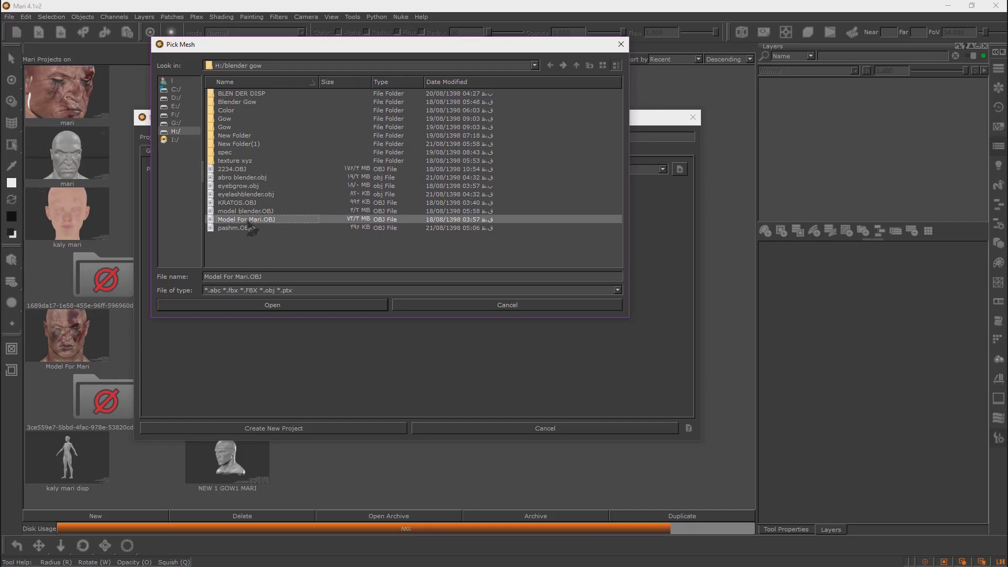
pyautogui.click(281, 307)
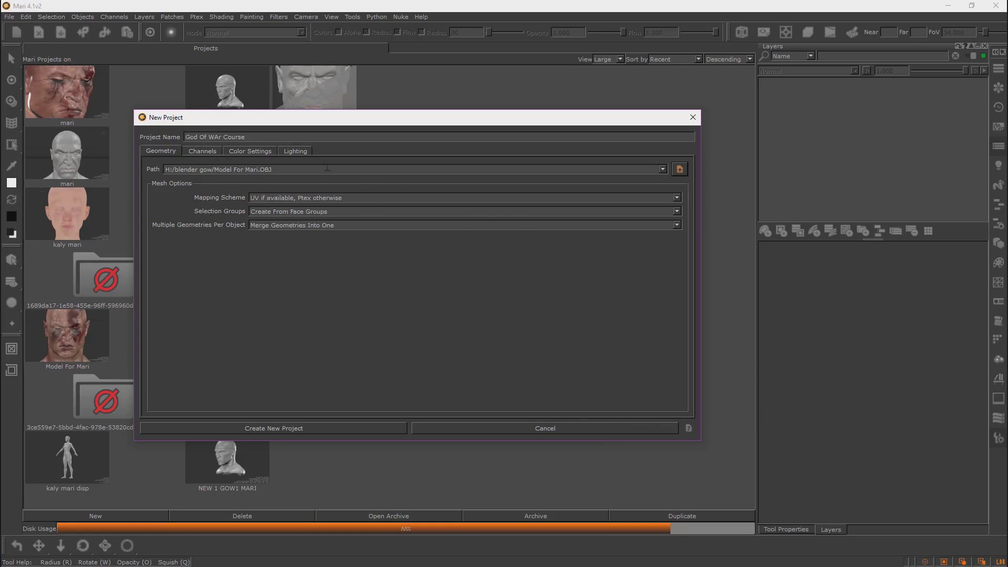
# Check the project's channel settings, return to the geometry settings and create the project
pyautogui.click(209, 153)
pyautogui.click(176, 151)
pyautogui.click(311, 430)
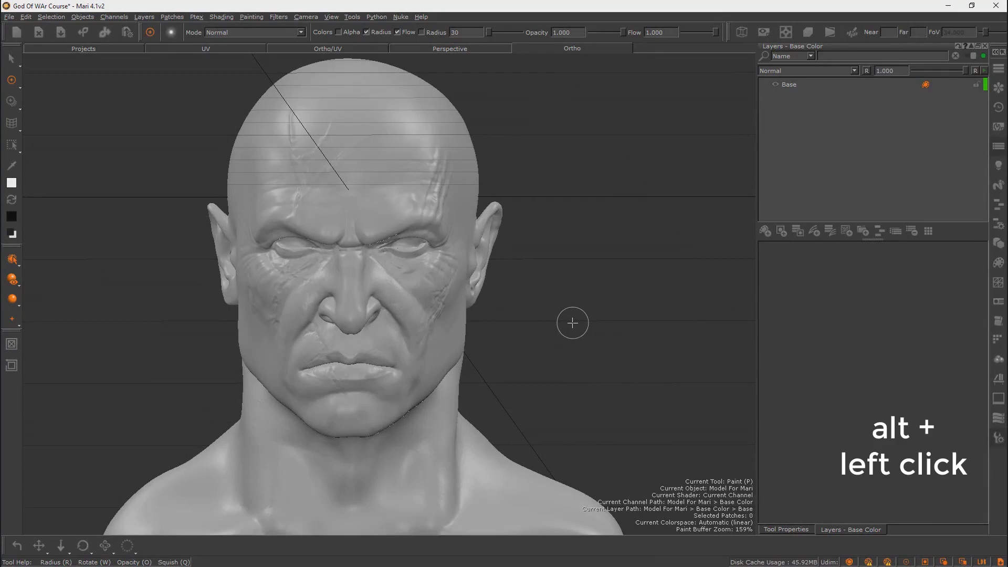
# Examine the imported head model from the front, both as a whole and close up on the face
pyautogui.moveTo(541, 318)
pyautogui.keyDown('alt'); pyautogui.mouseDown()
pyautogui.moveTo(561, 313)
pyautogui.moveTo(509, 236)
pyautogui.moveTo(583, 294)
pyautogui.moveTo(560, 355)
pyautogui.moveTo(540, 304)
pyautogui.moveTo(542, 313)
pyautogui.mouseUp(); pyautogui.keyUp('alt')
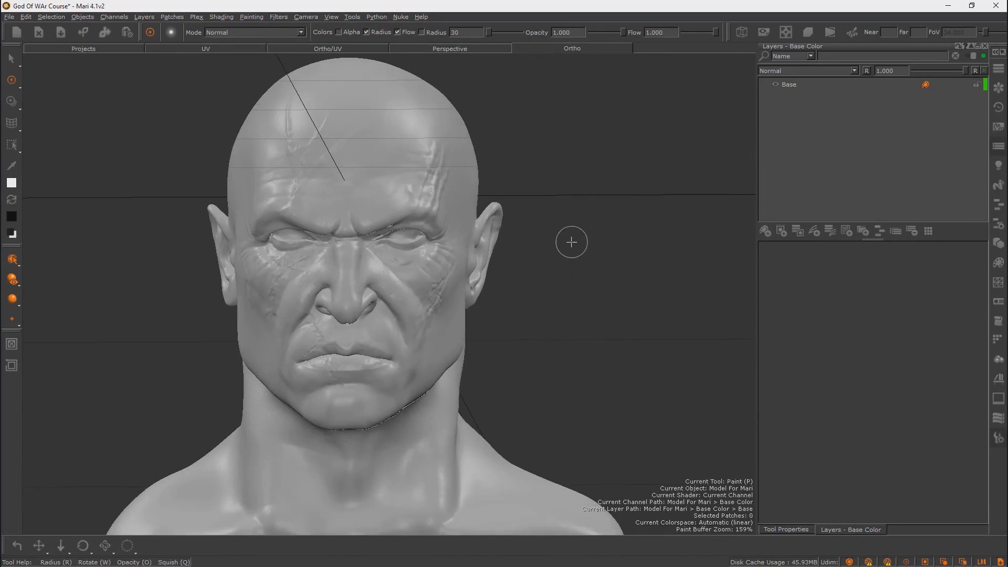
pyautogui.moveTo(578, 247)
pyautogui.keyDown('alt'); pyautogui.mouseDown(button='middle')
pyautogui.moveTo(635, 216)
pyautogui.moveTo(516, 173)
pyautogui.moveTo(529, 326)
pyautogui.moveTo(716, 266)
pyautogui.moveTo(560, 286)
pyautogui.moveTo(546, 259)
pyautogui.moveTo(646, 227)
pyautogui.moveTo(599, 248)
pyautogui.mouseUp(button='middle'); pyautogui.keyUp('alt')
pyautogui.scroll(4, 577, 321)
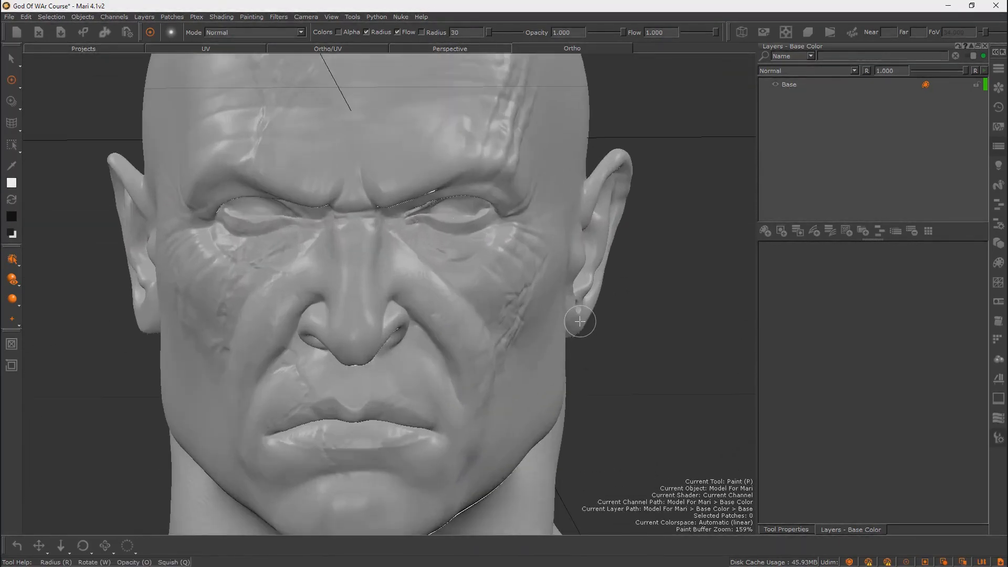
pyautogui.scroll(-2, 580, 322)
pyautogui.scroll(3, 580, 331)
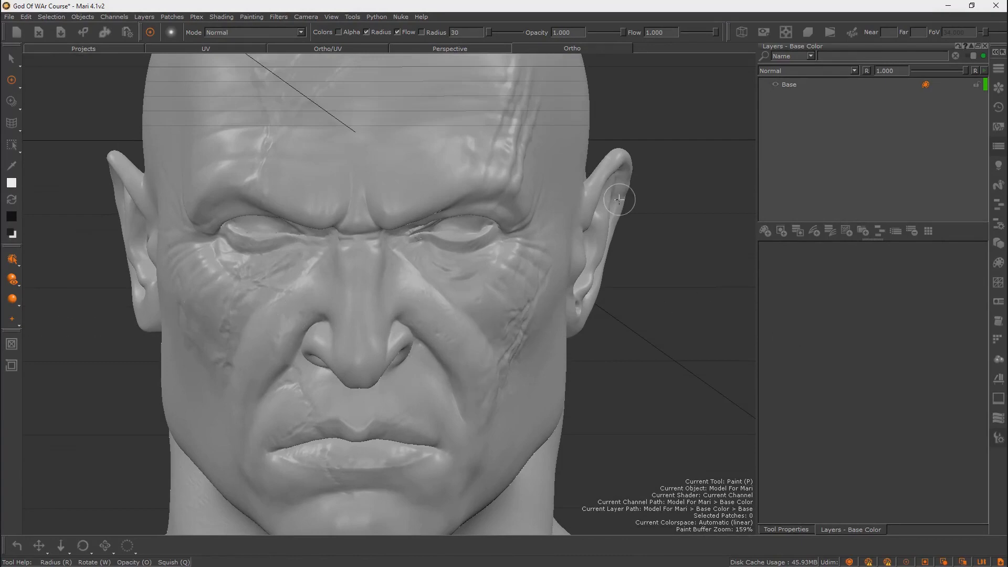
pyautogui.scroll(3, 625, 207)
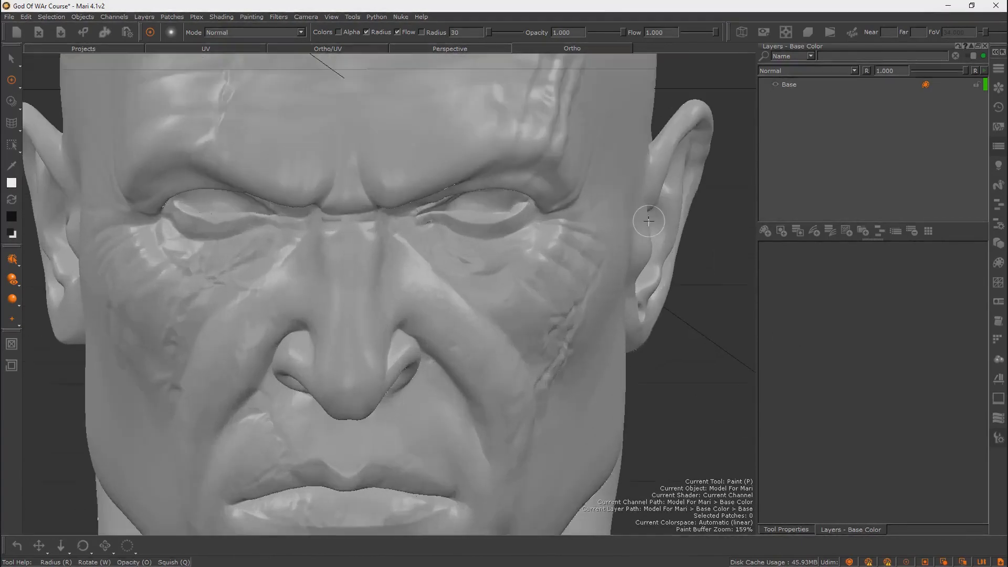
pyautogui.scroll(-3, 649, 221)
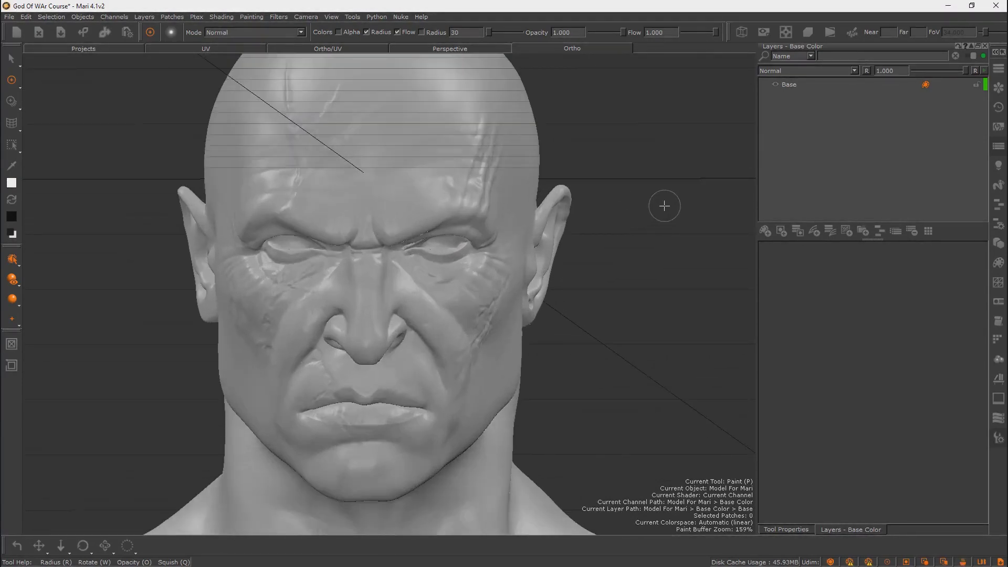
pyautogui.rightClick(622, 206)
pyautogui.click(599, 156)
pyautogui.scroll(3, 440, 277)
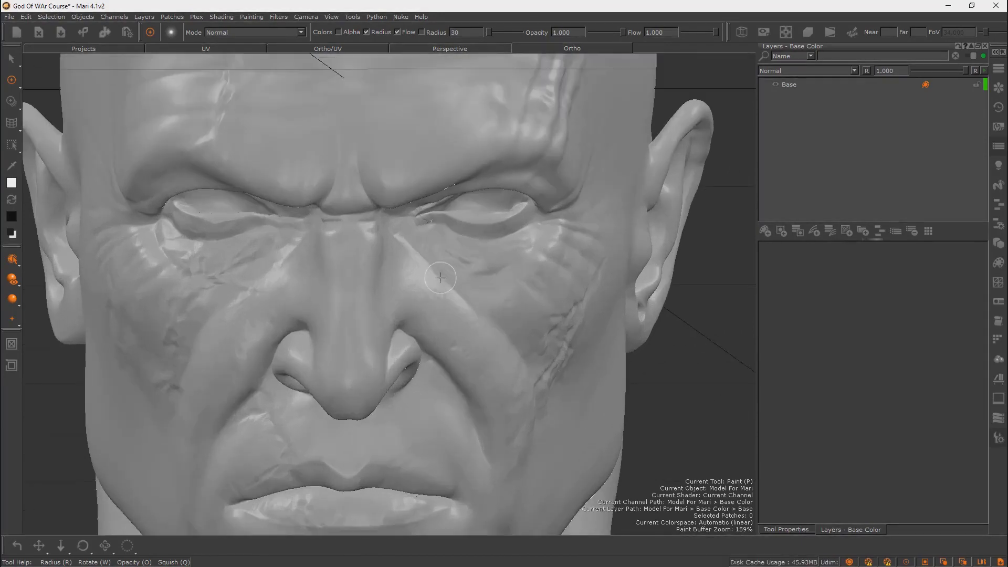
# Frame the forehead above the brows and enlarge the paint brush radius to 52
pyautogui.scroll(4, 440, 277)
pyautogui.moveTo(415, 255)
pyautogui.keyDown('alt'); pyautogui.mouseDown(button='middle')
pyautogui.moveTo(431, 246)
pyautogui.moveTo(427, 333)
pyautogui.mouseUp(button='middle'); pyautogui.keyUp('alt')
pyautogui.keyDown('alt'); pyautogui.moveTo(434, 198); pyautogui.dragTo(452, 322, button='middle'); pyautogui.keyUp('alt')
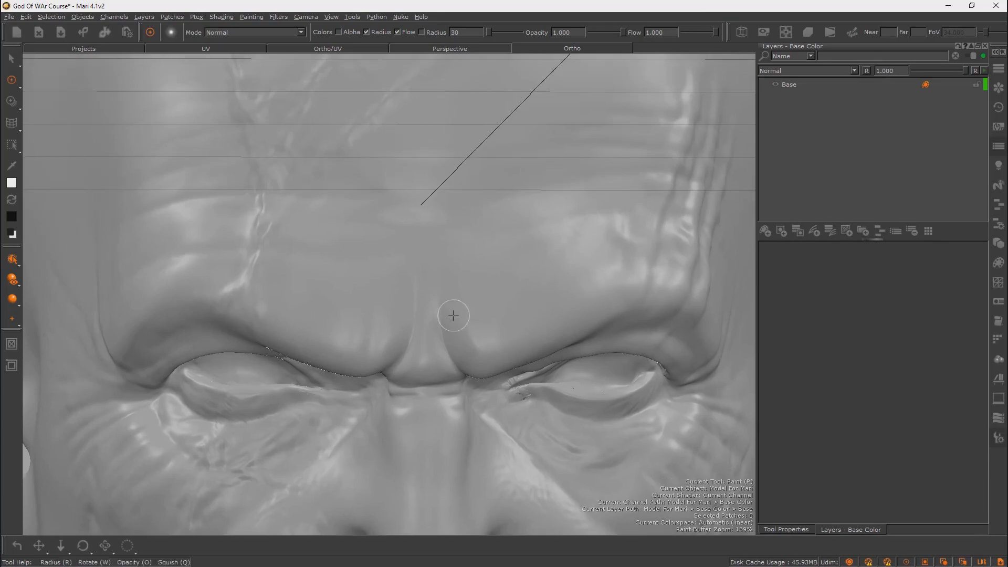
pyautogui.keyDown('alt'); pyautogui.moveTo(434, 255); pyautogui.dragTo(441, 176, button='middle'); pyautogui.keyUp('alt')
pyautogui.keyDown('alt'); pyautogui.moveTo(432, 254); pyautogui.dragTo(426, 253); pyautogui.keyUp('alt')
pyautogui.keyDown('alt'); pyautogui.moveTo(428, 253); pyautogui.dragTo(456, 344, button='middle'); pyautogui.keyUp('alt')
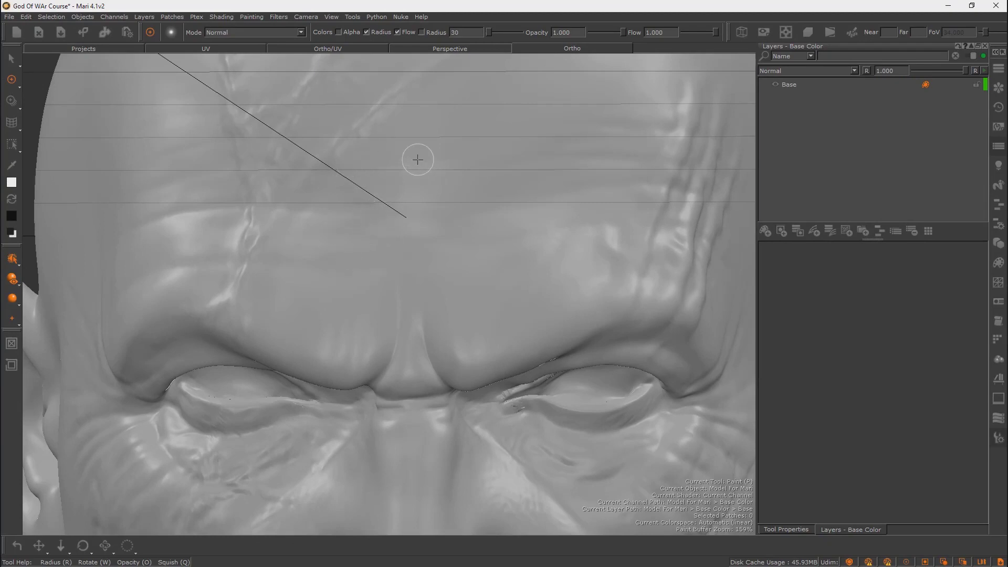
pyautogui.press('r')
pyautogui.moveTo(418, 160)
pyautogui.mouseDown()
pyautogui.moveTo(497, 160)
pyautogui.moveTo(430, 160)
pyautogui.mouseUp()
pyautogui.press('r')
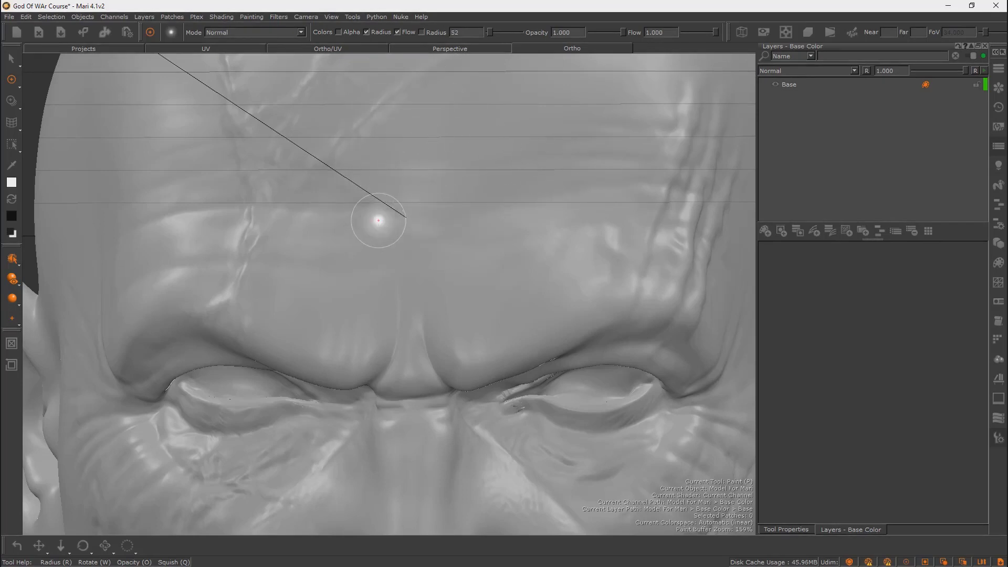
# Paint white strokes across the forehead and up onto the scalp with a brush radius of 138
pyautogui.moveTo(384, 203)
pyautogui.mouseDown()
pyautogui.moveTo(399, 212)
pyautogui.moveTo(562, 168)
pyautogui.moveTo(273, 204)
pyautogui.moveTo(290, 271)
pyautogui.moveTo(186, 204)
pyautogui.mouseUp()
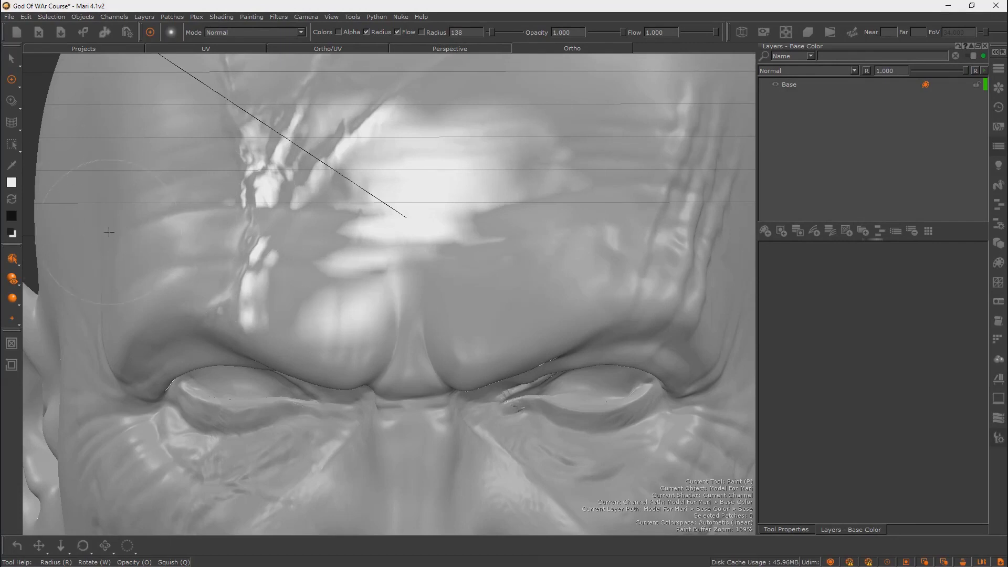
pyautogui.moveTo(109, 232)
pyautogui.mouseDown()
pyautogui.moveTo(520, 224)
pyautogui.moveTo(657, 169)
pyautogui.mouseUp()
pyautogui.moveTo(525, 100); pyautogui.dragTo(315, 102)
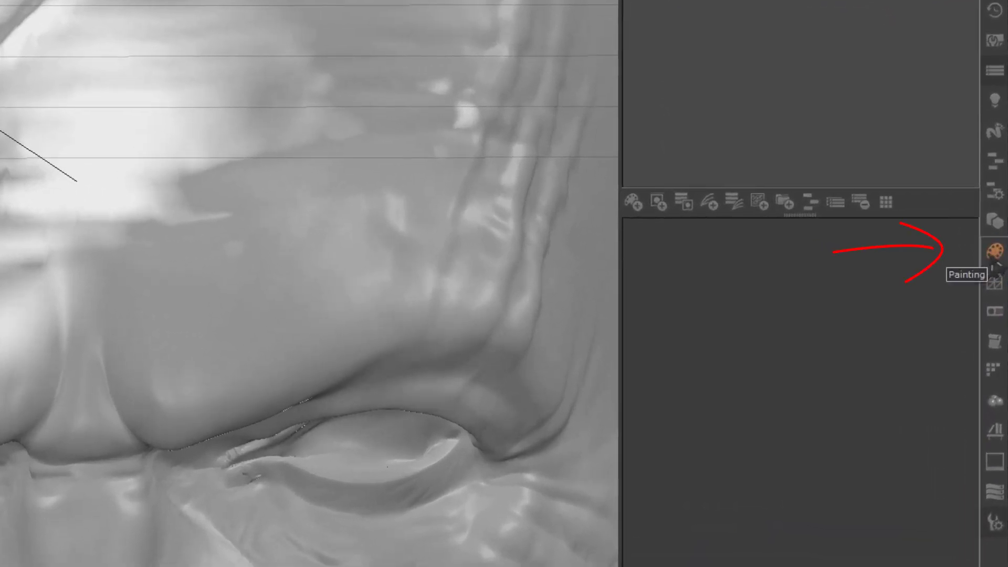
pyautogui.click(993, 266)
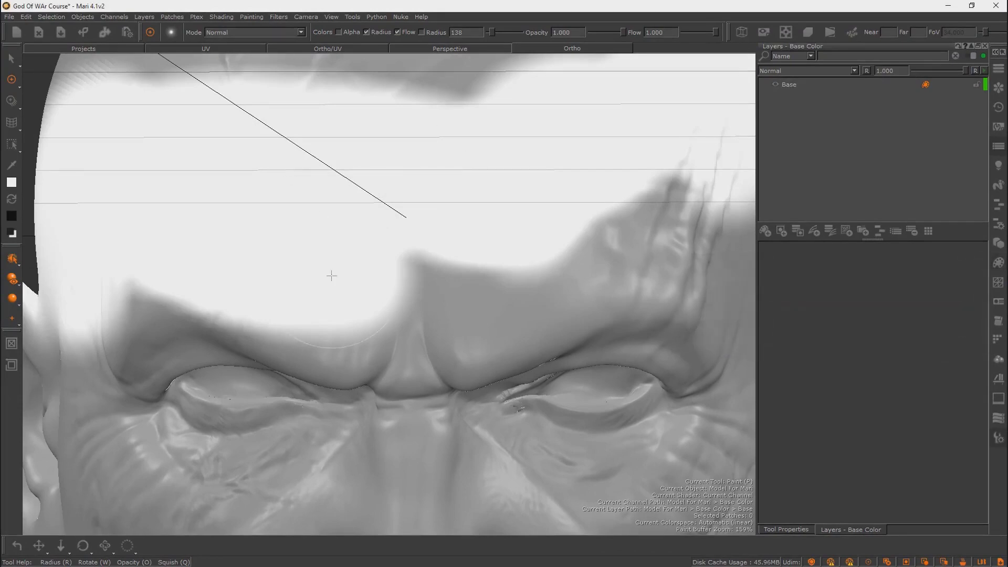
pyautogui.moveTo(306, 304)
pyautogui.keyDown('alt'); pyautogui.mouseDown(button='right')
pyautogui.moveTo(153, 285)
pyautogui.moveTo(178, 291)
pyautogui.mouseUp(button='right'); pyautogui.keyUp('alt')
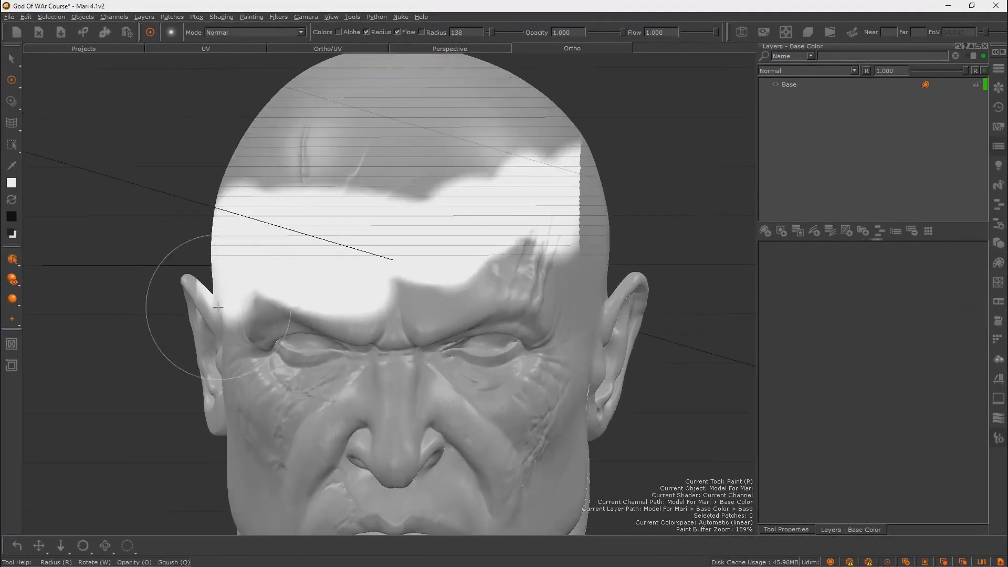
pyautogui.moveTo(382, 137); pyautogui.dragTo(342, 171)
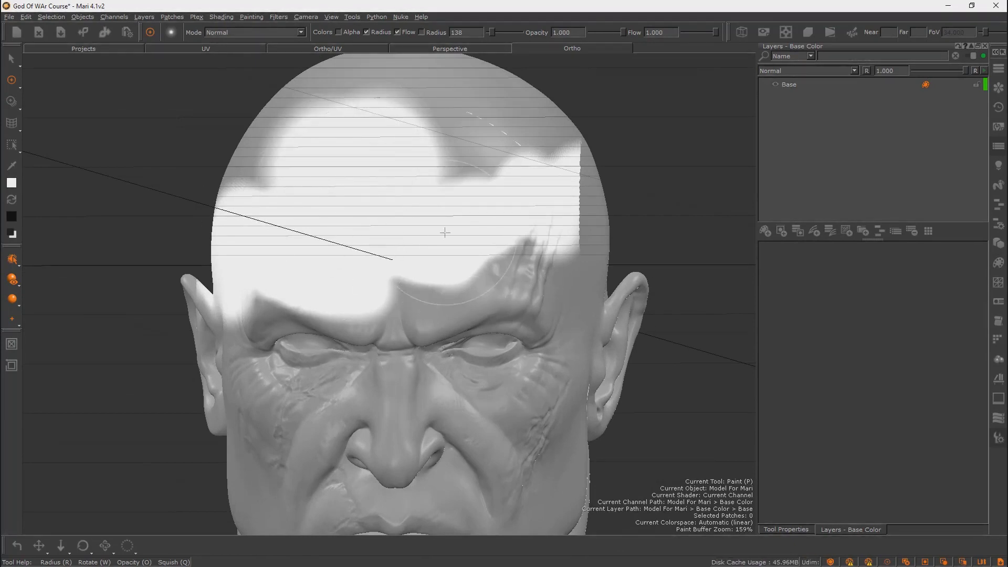
# Extend the white paint over the upper forehead towards the crown, seen from slightly above
pyautogui.moveTo(414, 239)
pyautogui.keyDown('alt'); pyautogui.mouseDown(button='right')
pyautogui.moveTo(394, 263)
pyautogui.moveTo(184, 279)
pyautogui.moveTo(544, 333)
pyautogui.moveTo(420, 322)
pyautogui.moveTo(498, 311)
pyautogui.moveTo(413, 267)
pyautogui.mouseUp(button='right'); pyautogui.keyUp('alt')
pyautogui.scroll(-3, 413, 267)
pyautogui.scroll(3, 414, 265)
pyautogui.scroll(-3, 415, 264)
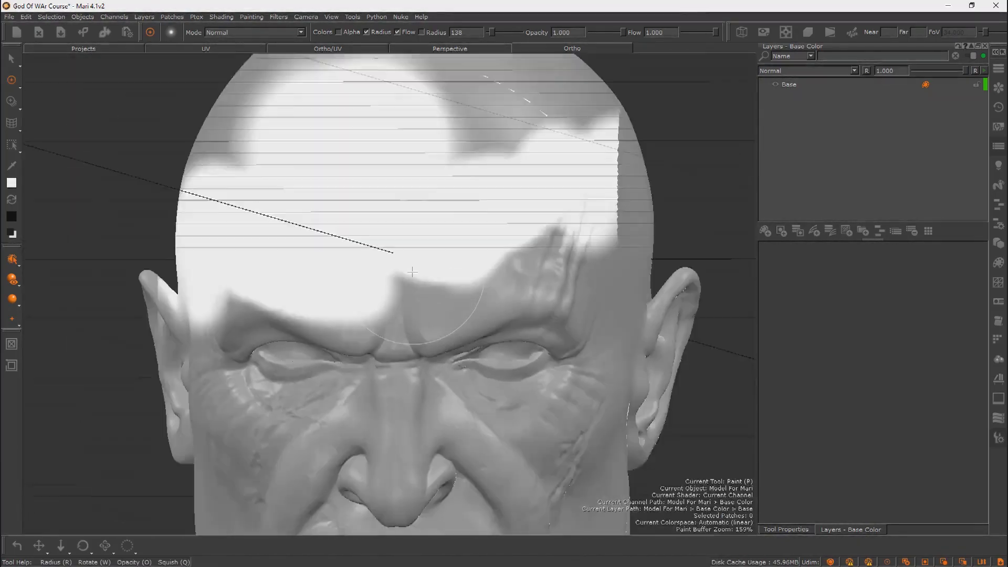
pyautogui.scroll(3, 411, 271)
pyautogui.scroll(-3, 409, 269)
pyautogui.scroll(3, 411, 269)
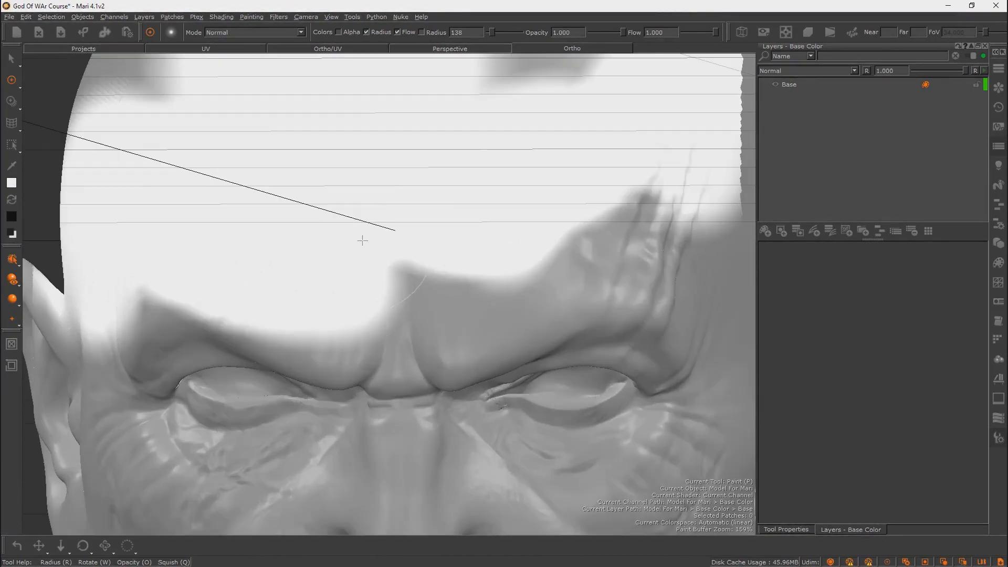
pyautogui.keyDown('alt'); pyautogui.moveTo(516, 188); pyautogui.dragTo(448, 218, button='right'); pyautogui.keyUp('alt')
pyautogui.moveTo(443, 299)
pyautogui.keyDown('alt'); pyautogui.mouseDown()
pyautogui.moveTo(459, 304)
pyautogui.moveTo(441, 315)
pyautogui.mouseUp(); pyautogui.keyUp('alt')
pyautogui.moveTo(407, 146)
pyautogui.mouseDown()
pyautogui.moveTo(409, 123)
pyautogui.moveTo(259, 216)
pyautogui.mouseUp()
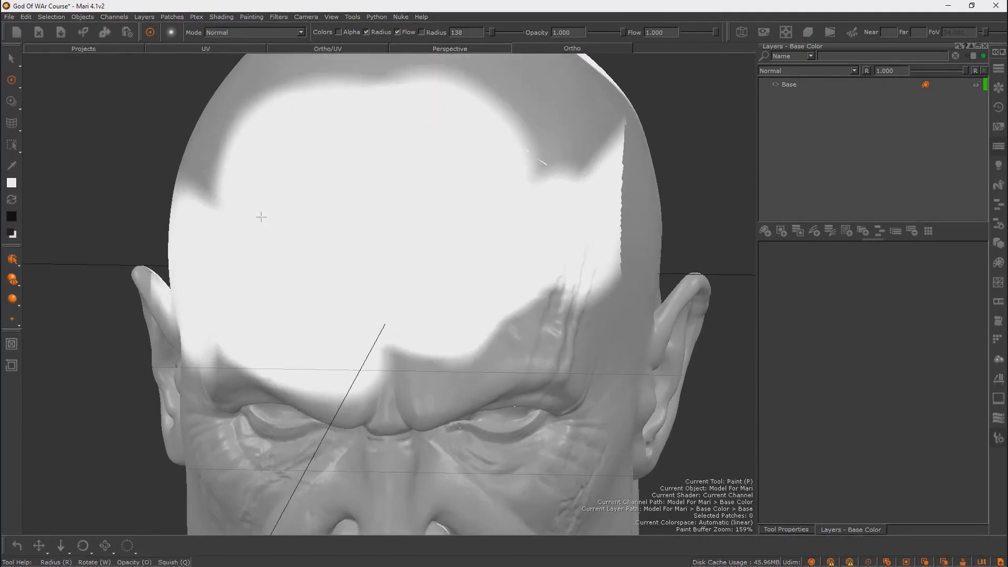
# Undo all the white paint strokes on the head together with the view changes made between them
pyautogui.scroll(2, 343, 241)
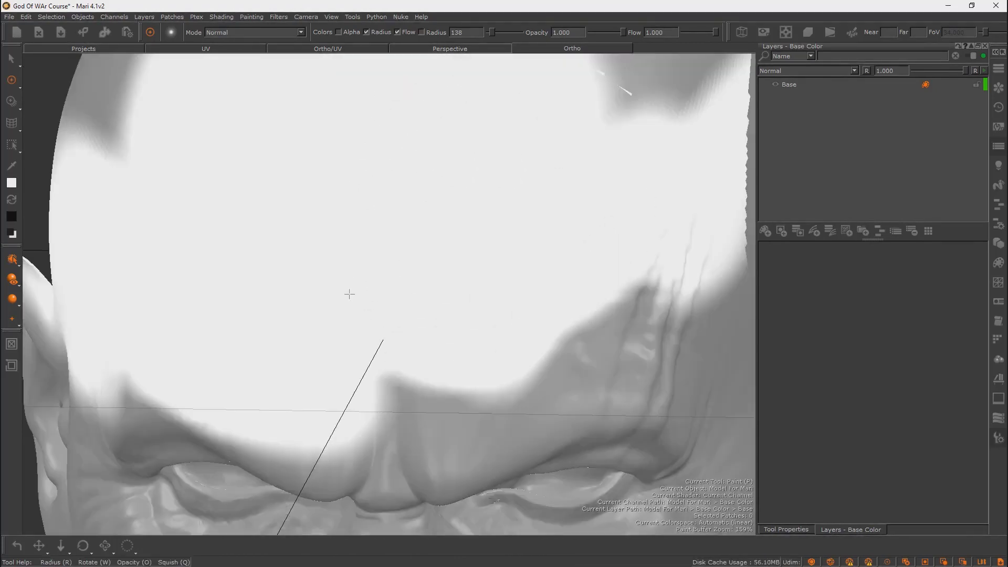
pyautogui.scroll(2, 357, 284)
pyautogui.hotkey('ctrl', 'z')
pyautogui.hotkey('ctrl', 'z')
pyautogui.hotkey('ctrl', 'z')
pyautogui.hotkey('ctrl', 'z')
pyautogui.hotkey('ctrl', 'z')
pyautogui.hotkey('ctrl', 'z')
pyautogui.hotkey('ctrl', 'z')
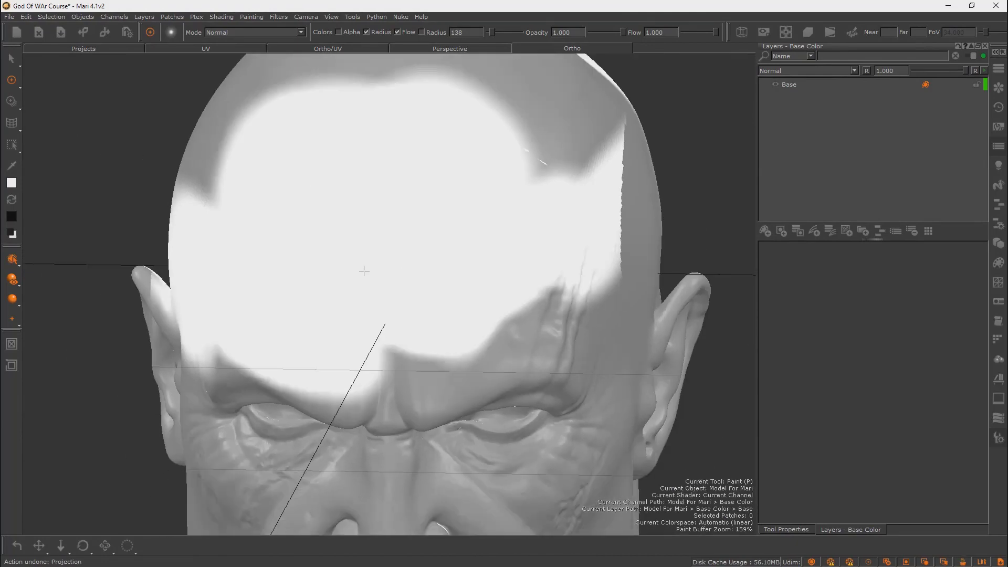
pyautogui.scroll(-2, 364, 271)
pyautogui.scroll(3, 364, 271)
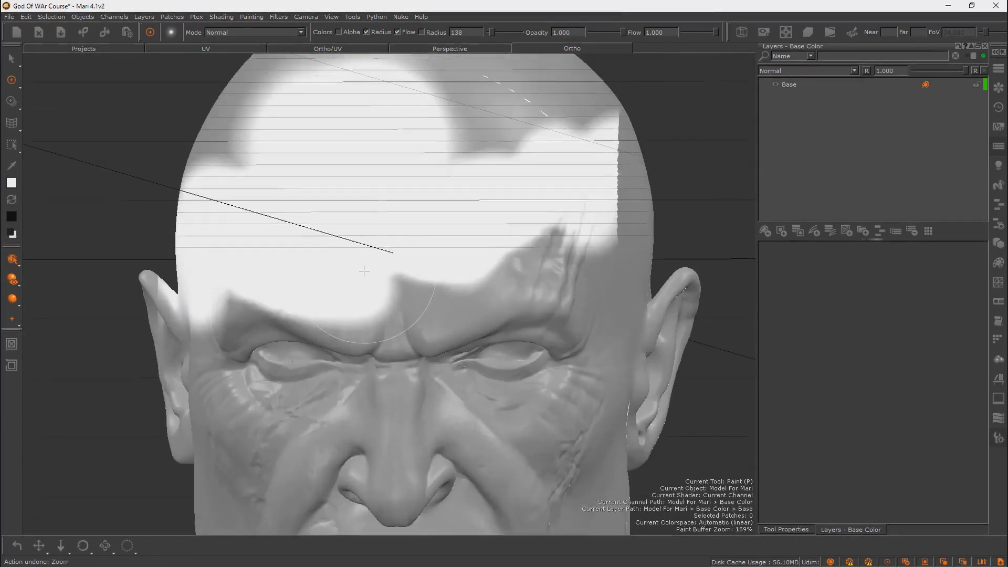
pyautogui.scroll(-3, 364, 271)
pyautogui.scroll(3, 364, 271)
pyautogui.hotkey('ctrl', 'z')
pyautogui.hotkey('ctrl', 'z')
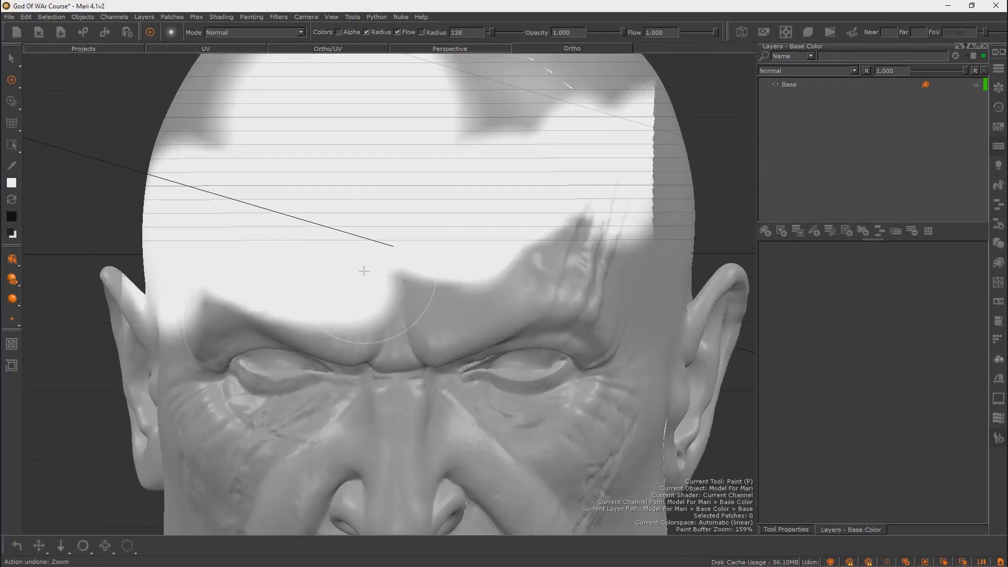
pyautogui.hotkey('ctrl', 'z')
pyautogui.scroll(3, 364, 271)
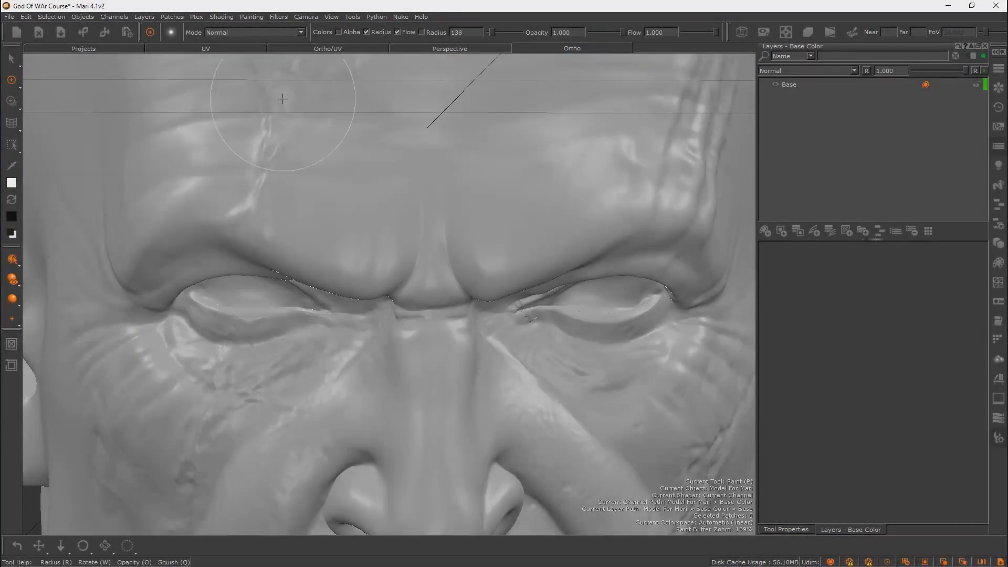
# Pick the soft "SUPERs..." brush from the basic brushes and paint faint white strokes across the forehead and between the brows
pyautogui.keyDown('alt'); pyautogui.moveTo(326, 158); pyautogui.dragTo(322, 172); pyautogui.keyUp('alt')
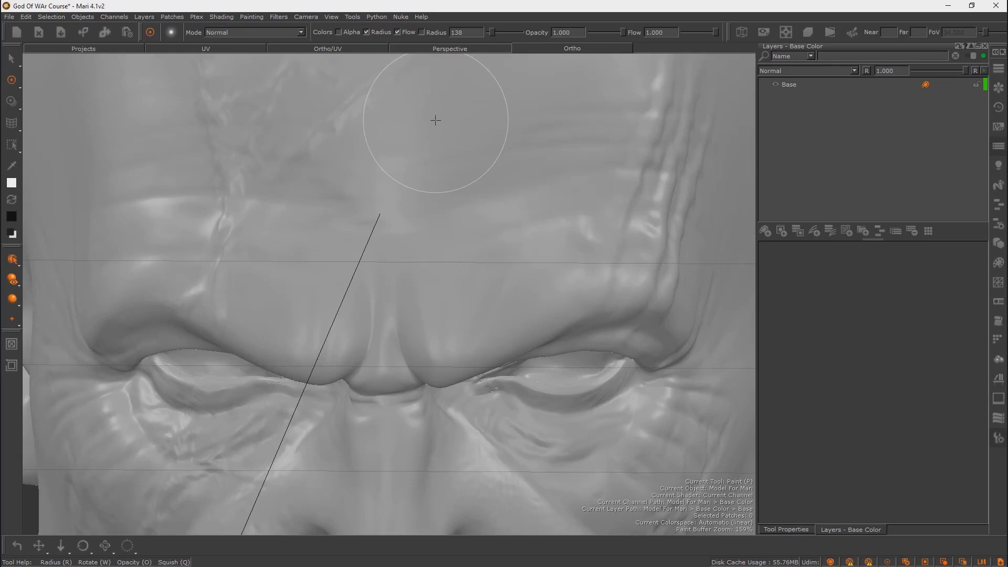
pyautogui.press('space')
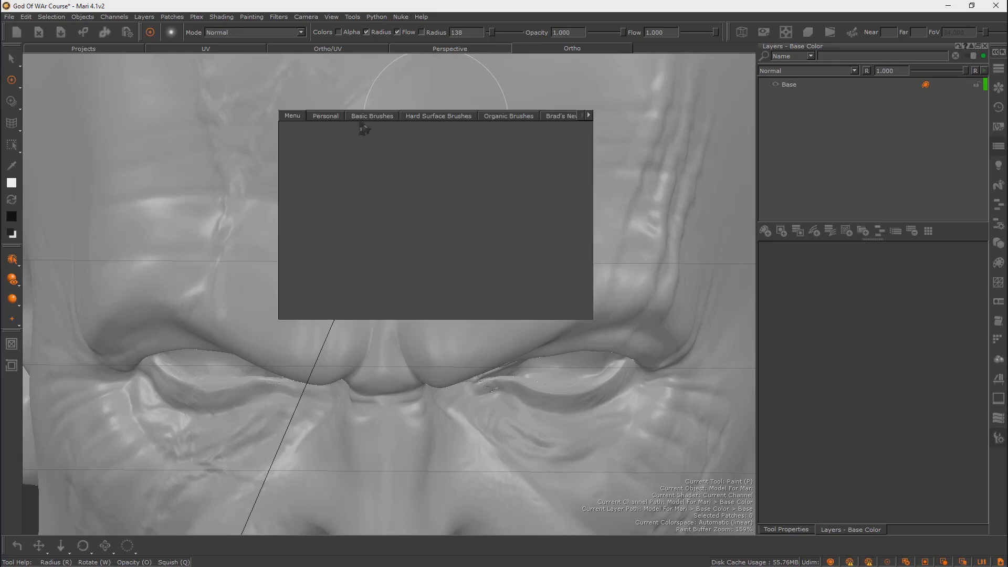
pyautogui.click(376, 121)
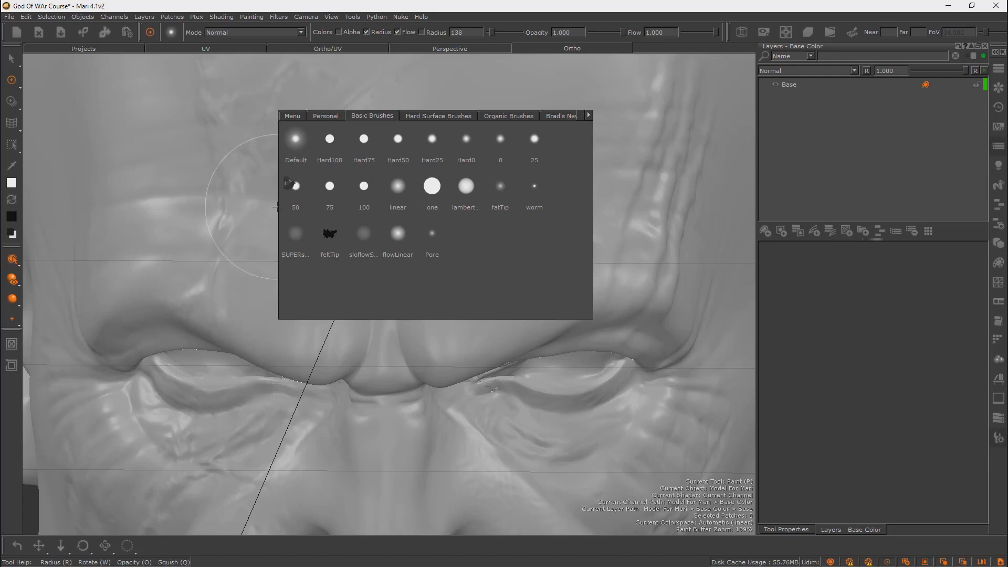
pyautogui.click(296, 239)
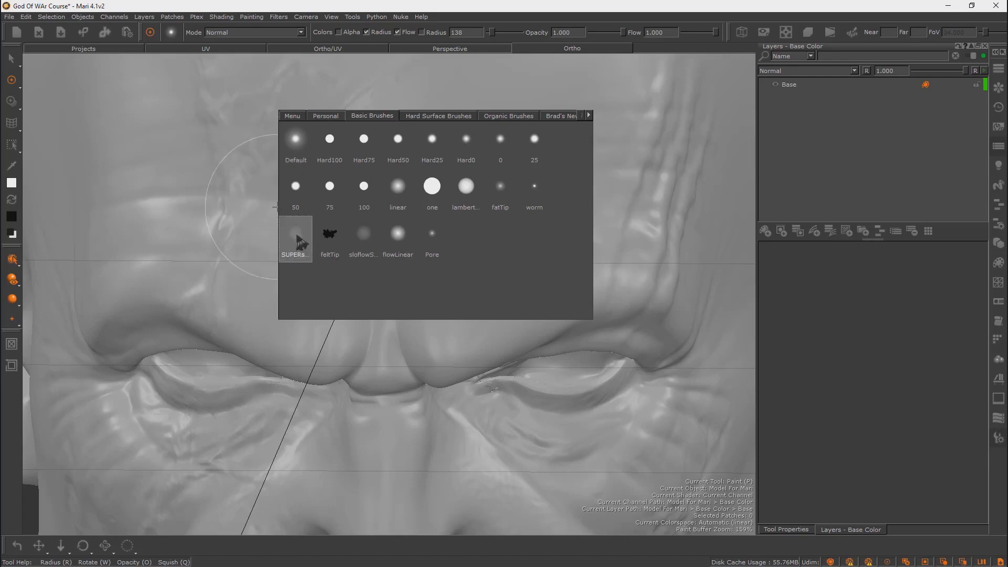
pyautogui.click(301, 242)
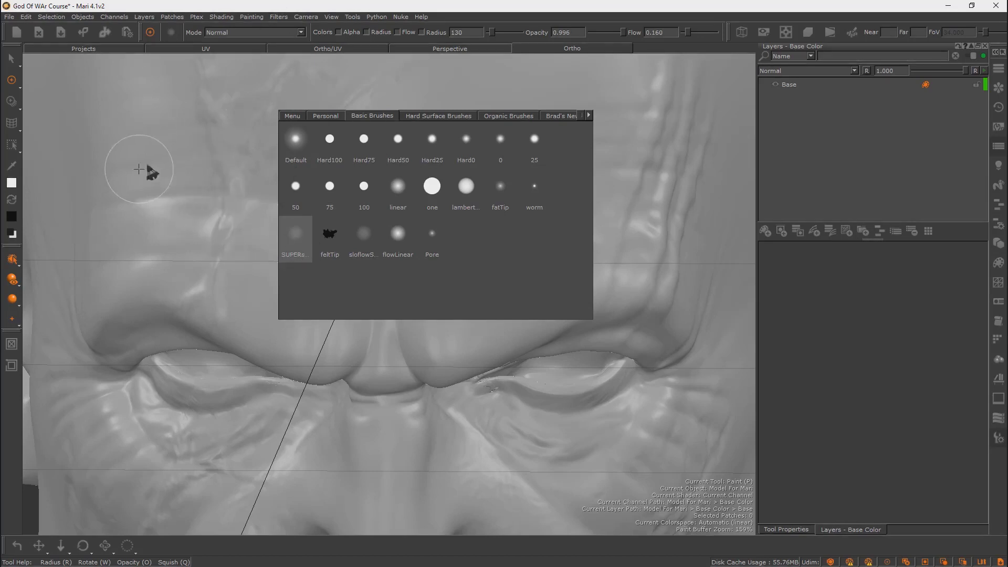
pyautogui.moveTo(213, 179)
pyautogui.mouseDown()
pyautogui.moveTo(209, 190)
pyautogui.moveTo(310, 188)
pyautogui.moveTo(408, 124)
pyautogui.moveTo(405, 210)
pyautogui.moveTo(285, 266)
pyautogui.moveTo(501, 255)
pyautogui.mouseUp()
# Switch the paint brush to the hard round "one" preset from the basic brushes
pyautogui.press('space')
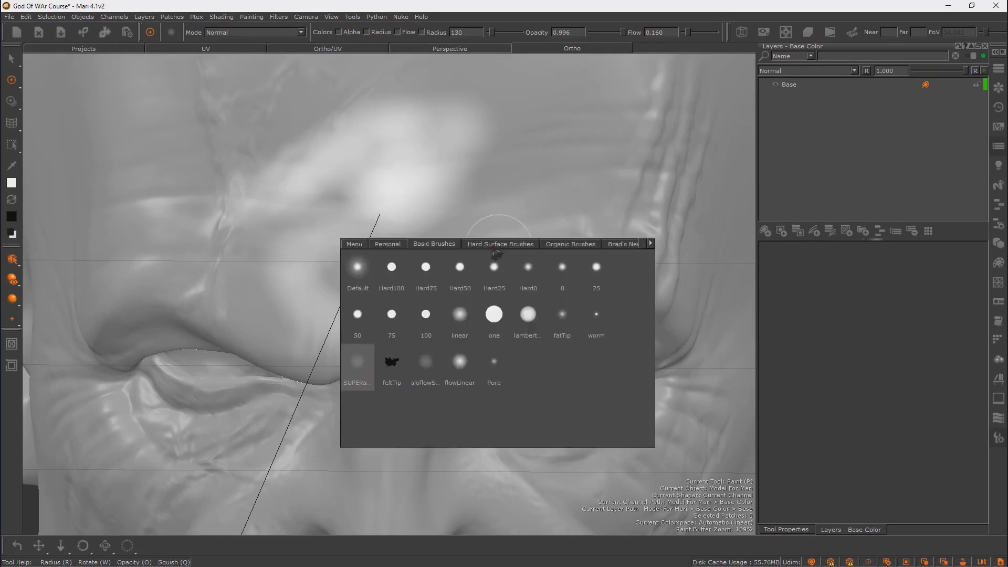
pyautogui.click(497, 322)
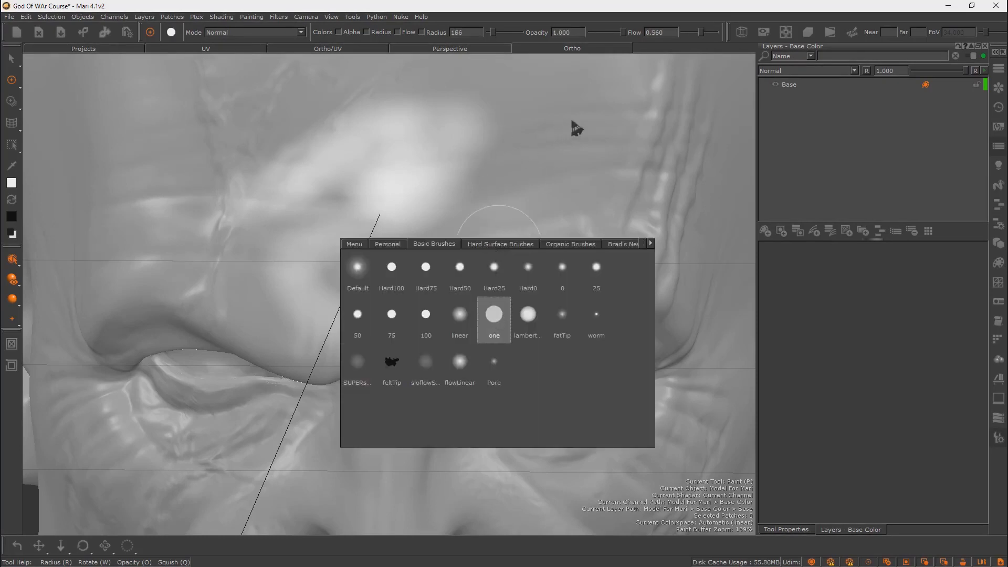
pyautogui.press('F2')
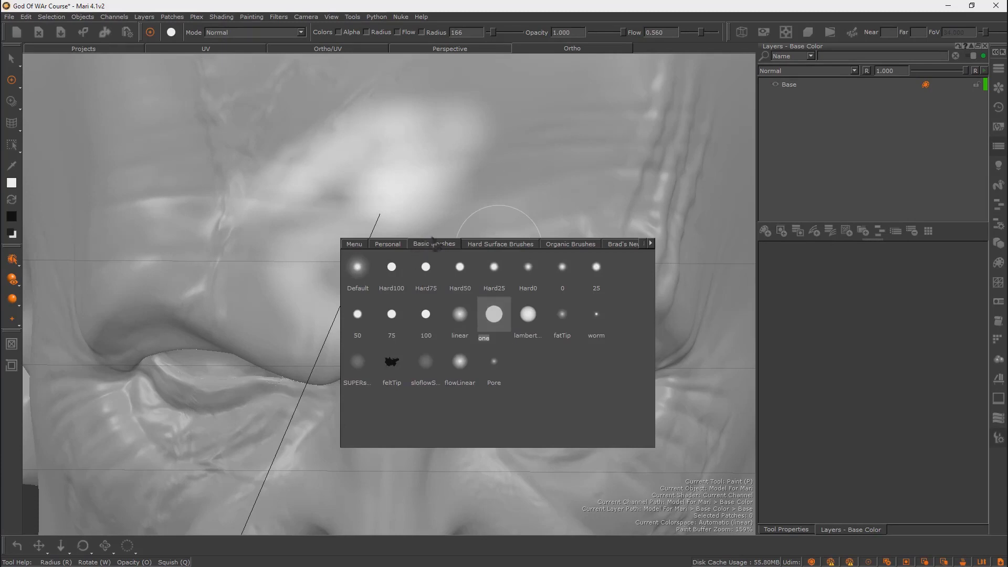
pyautogui.click(408, 206)
pyautogui.press('k')
pyautogui.click(414, 183)
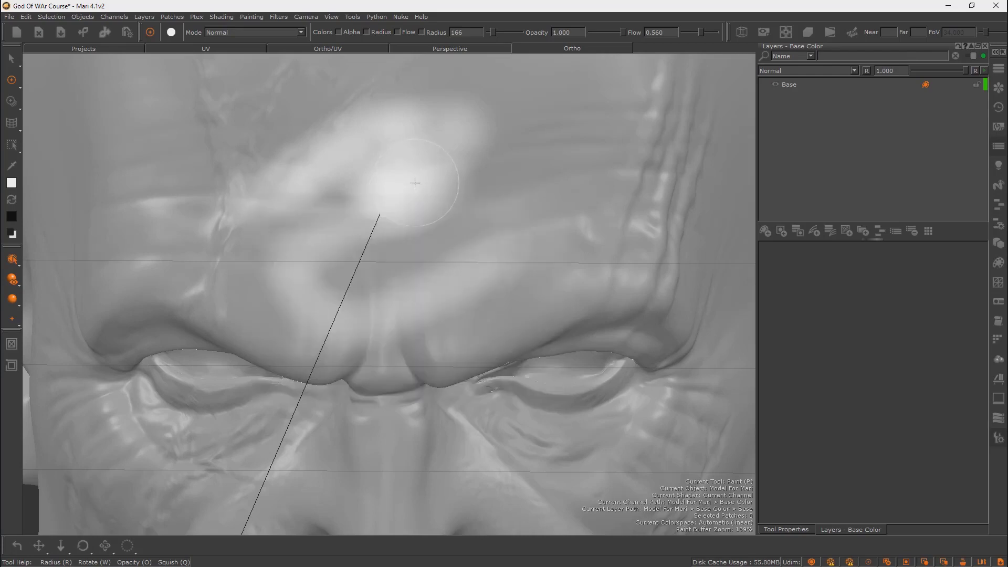
pyautogui.press('k')
pyautogui.press('space')
pyautogui.press('space')
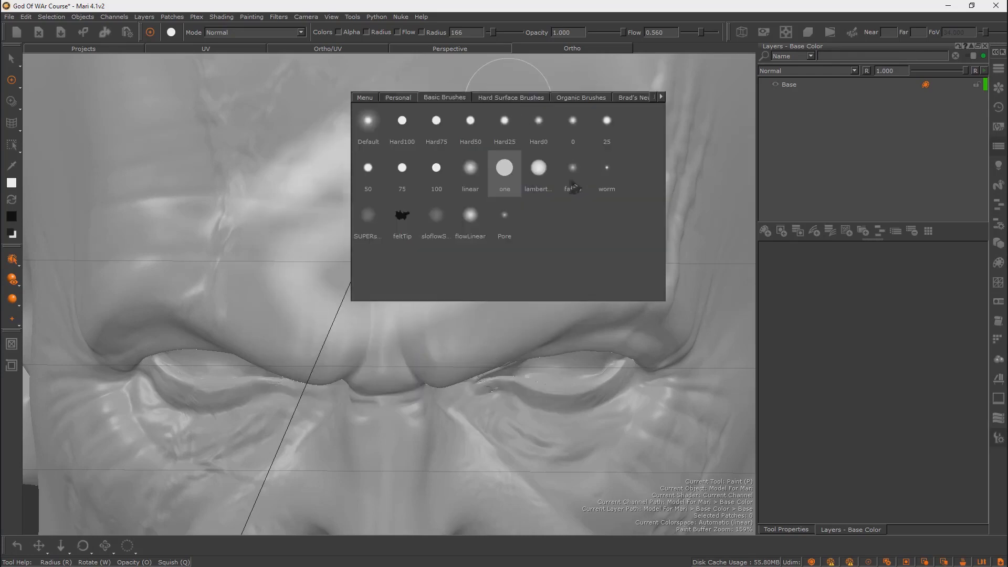
pyautogui.click(518, 173)
pyautogui.moveTo(505, 181)
pyautogui.mouseDown()
pyautogui.moveTo(551, 153)
pyautogui.moveTo(329, 147)
pyautogui.moveTo(232, 166)
pyautogui.moveTo(207, 155)
pyautogui.mouseUp()
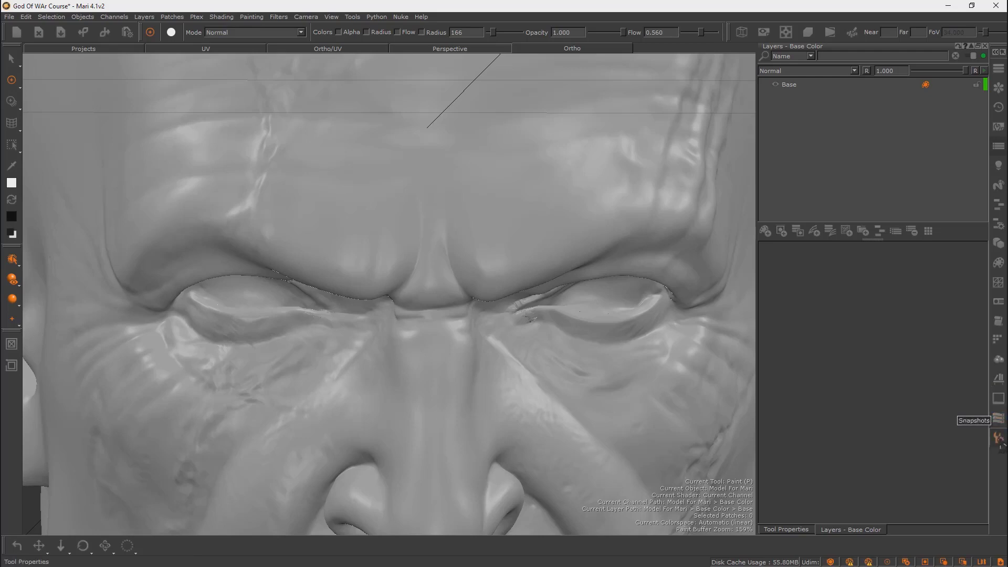
# Reshape the paint brush's profile curve into a solid centre with a soft outer falloff and test it with white paint on the mid-forehead
pyautogui.click(999, 438)
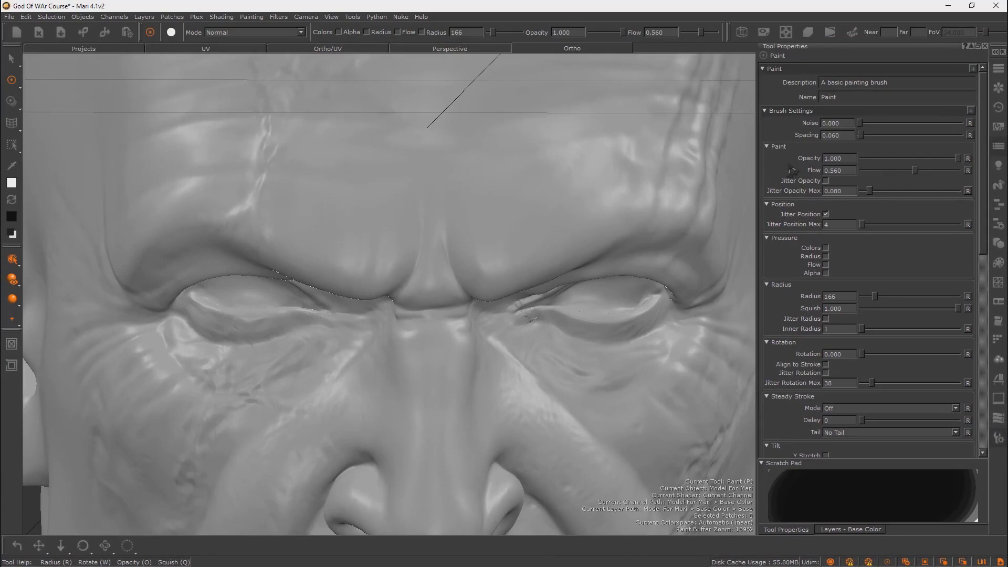
pyautogui.scroll(-5, 793, 170)
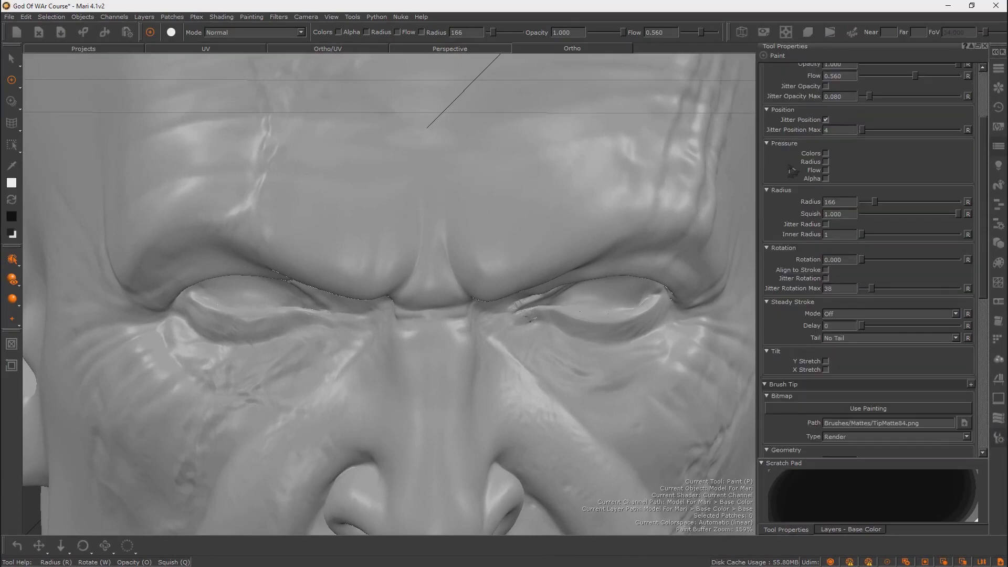
pyautogui.scroll(5, 791, 169)
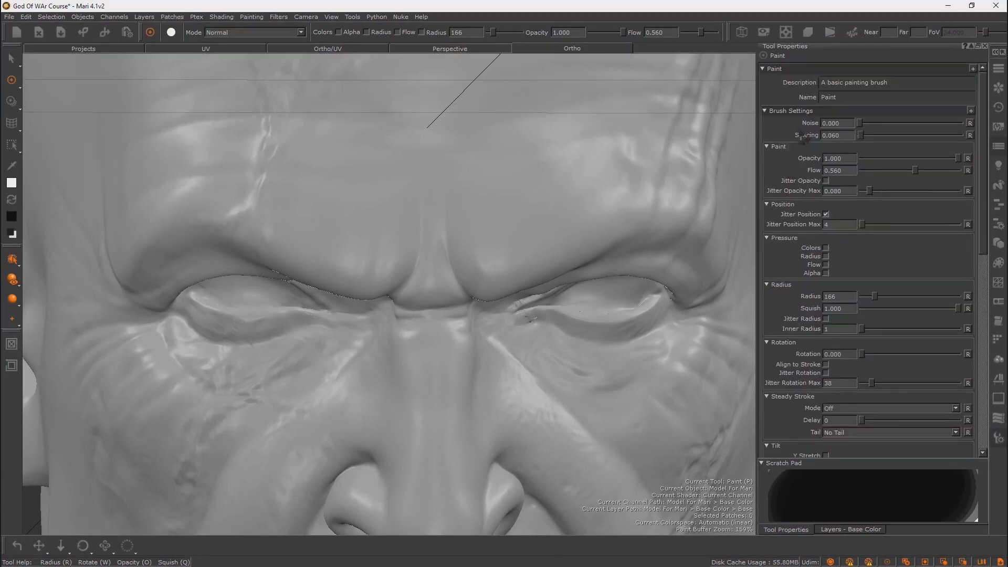
pyautogui.scroll(-10, 818, 153)
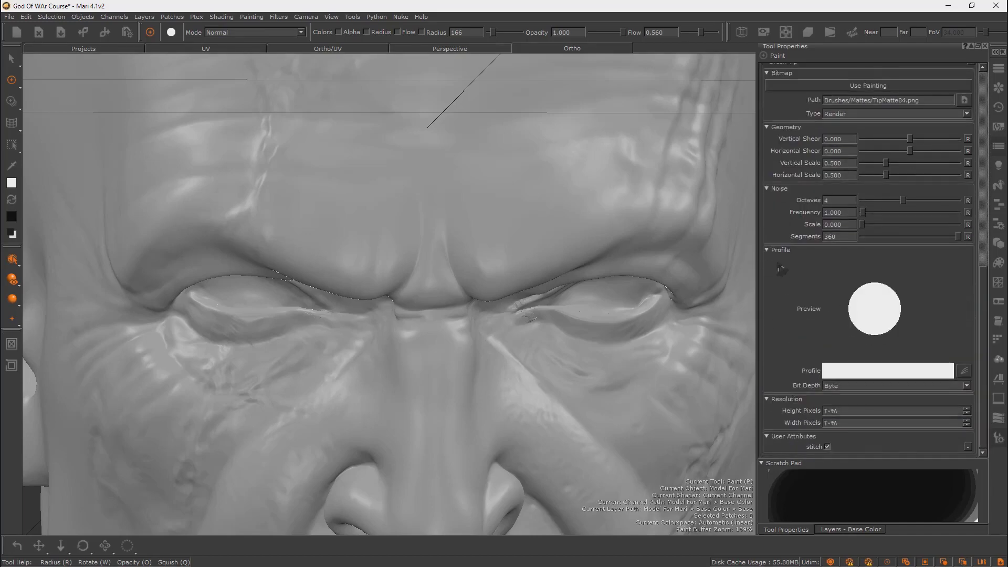
pyautogui.click(965, 371)
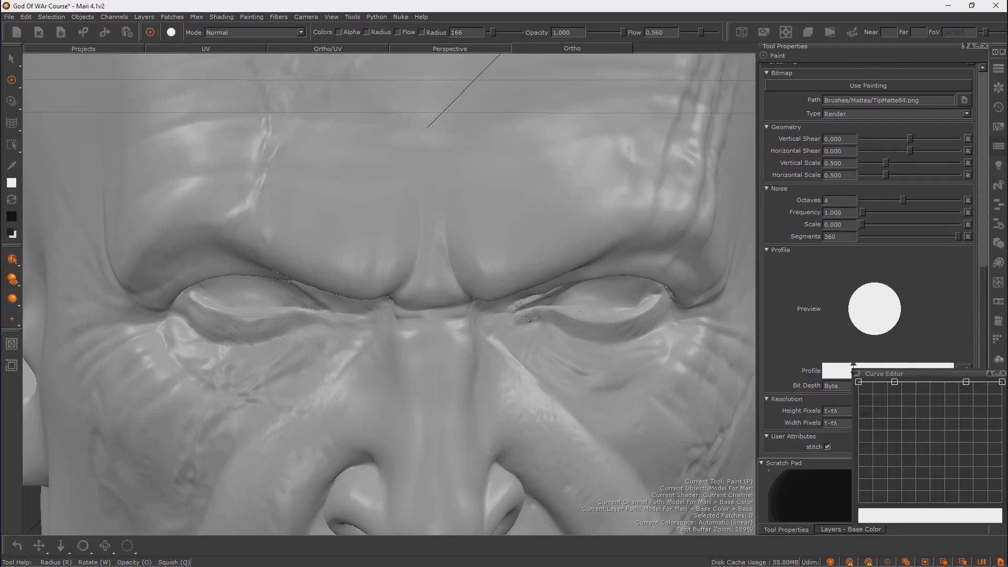
pyautogui.moveTo(896, 388); pyautogui.dragTo(902, 433)
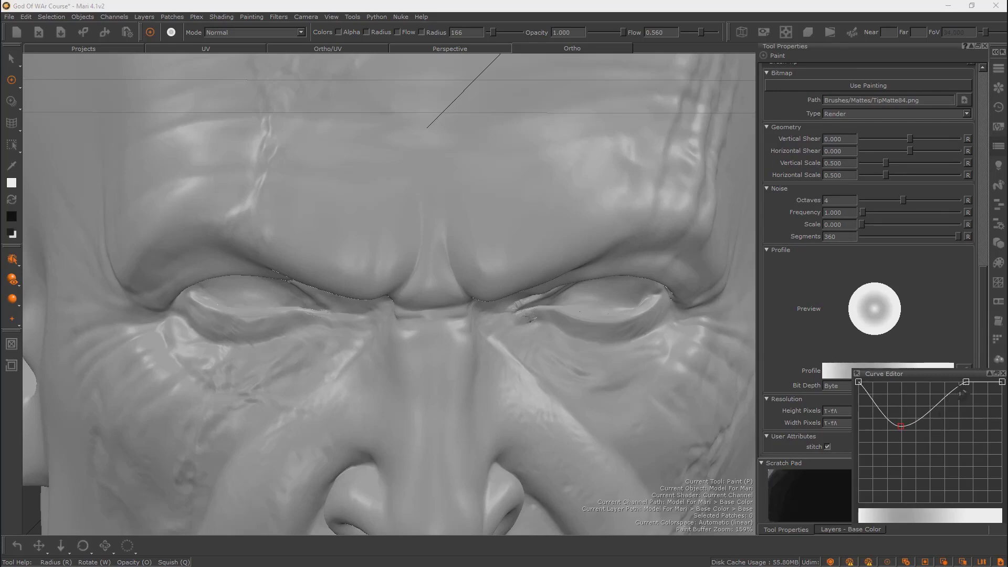
pyautogui.moveTo(965, 468); pyautogui.dragTo(952, 453)
pyautogui.moveTo(1002, 382)
pyautogui.mouseDown()
pyautogui.moveTo(1002, 486)
pyautogui.moveTo(984, 530)
pyautogui.mouseUp()
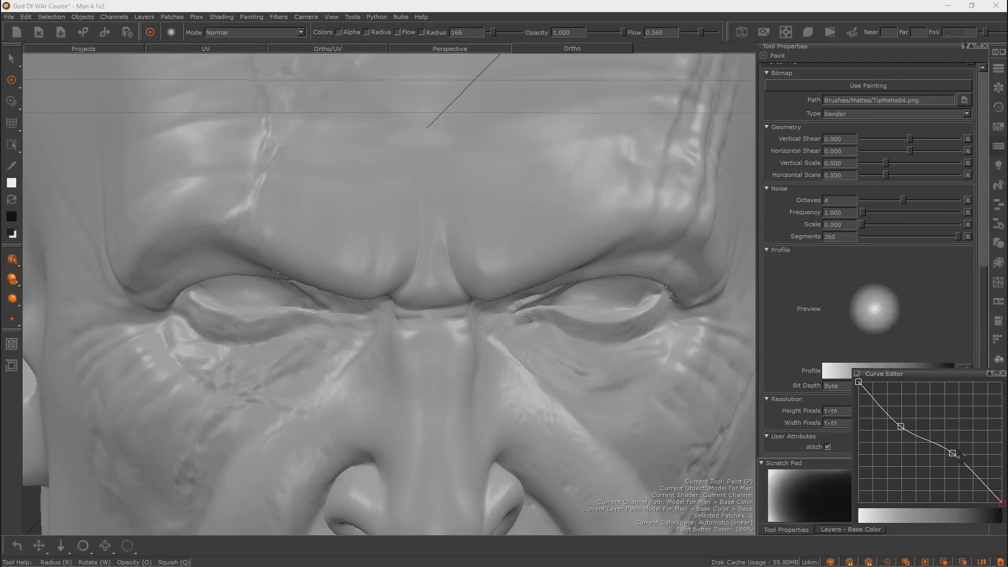
pyautogui.moveTo(928, 481)
pyautogui.mouseDown()
pyautogui.moveTo(928, 463)
pyautogui.moveTo(908, 454)
pyautogui.moveTo(904, 405)
pyautogui.mouseUp()
pyautogui.moveTo(358, 158)
pyautogui.mouseDown()
pyautogui.moveTo(406, 162)
pyautogui.moveTo(462, 143)
pyautogui.mouseUp()
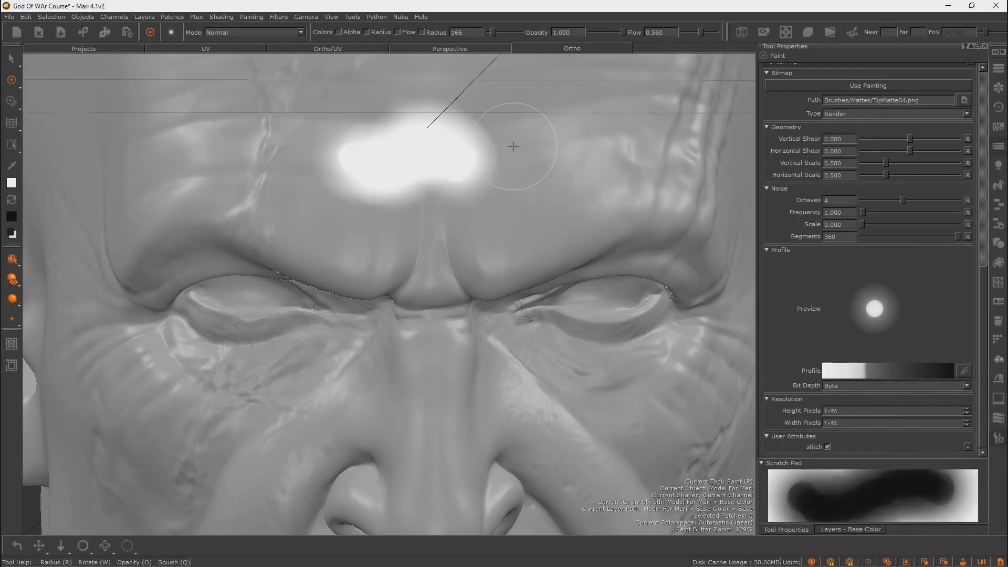
pyautogui.click(553, 131)
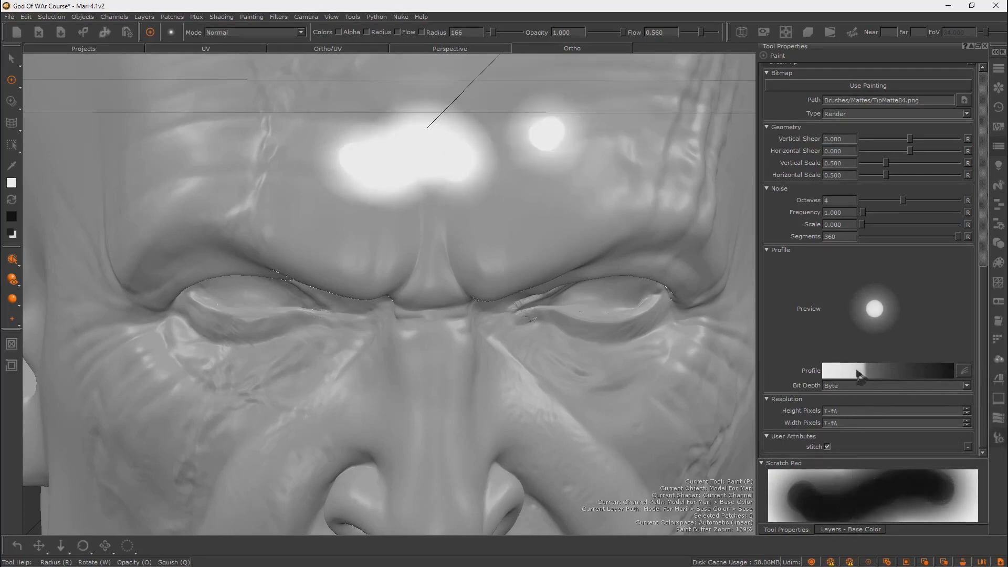
# Pull the brush's profile curve down into a steeper, softer falloff and paint white patches above both brows and across the upper forehead
pyautogui.click(964, 370)
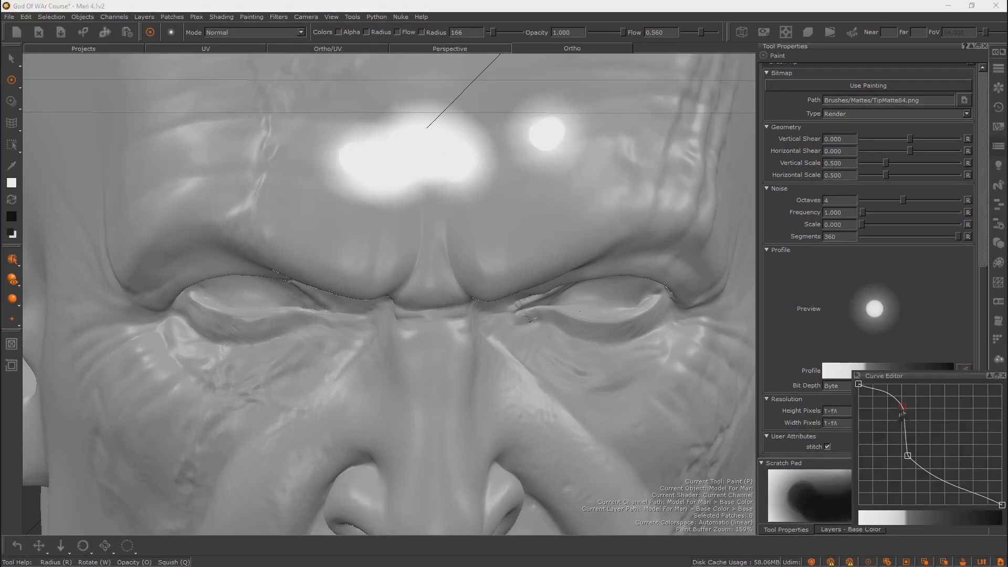
pyautogui.moveTo(902, 407); pyautogui.dragTo(876, 422)
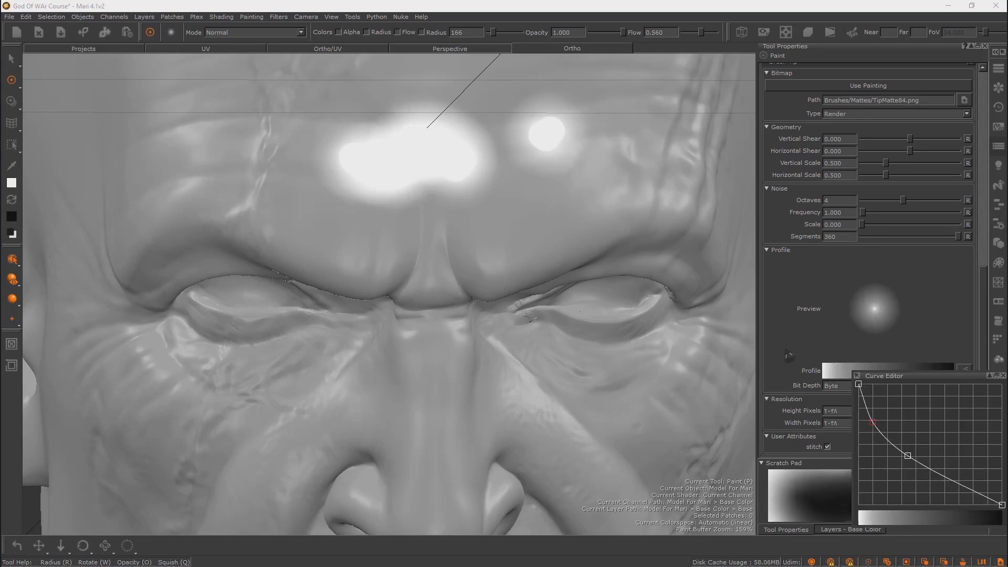
pyautogui.moveTo(469, 240); pyautogui.dragTo(478, 225)
pyautogui.moveTo(294, 247)
pyautogui.mouseDown()
pyautogui.moveTo(225, 151)
pyautogui.moveTo(415, 69)
pyautogui.moveTo(128, 130)
pyautogui.mouseUp()
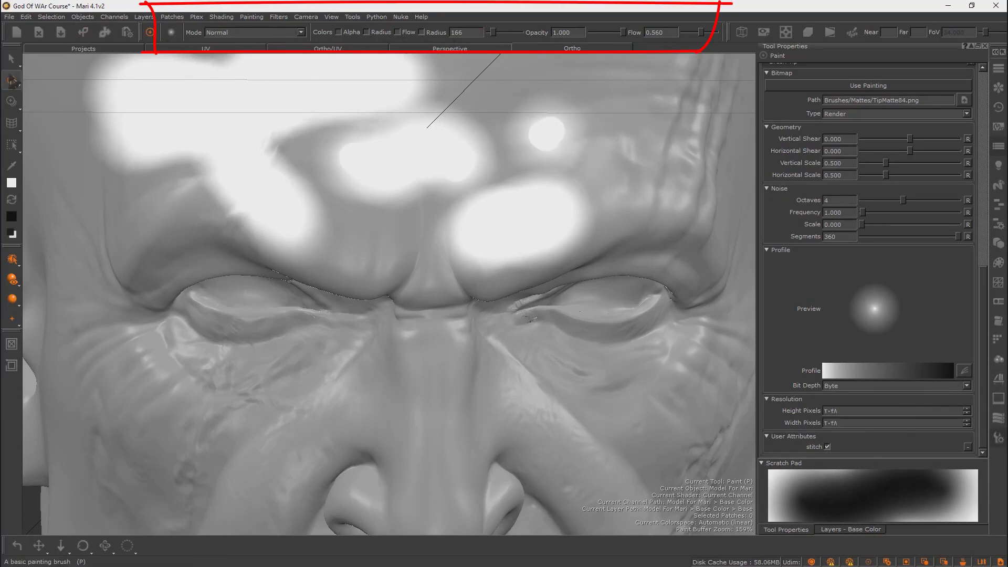
# Set the brush radius to 248 and opacity to 0.310 in Normal mode, and paint translucent white over the upper forehead and scarred temple
pyautogui.click(227, 34)
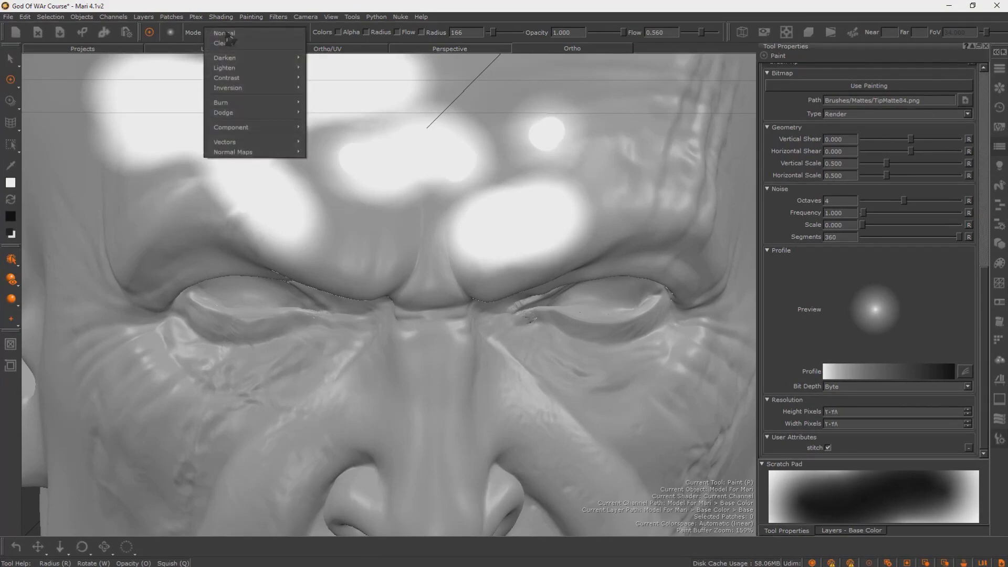
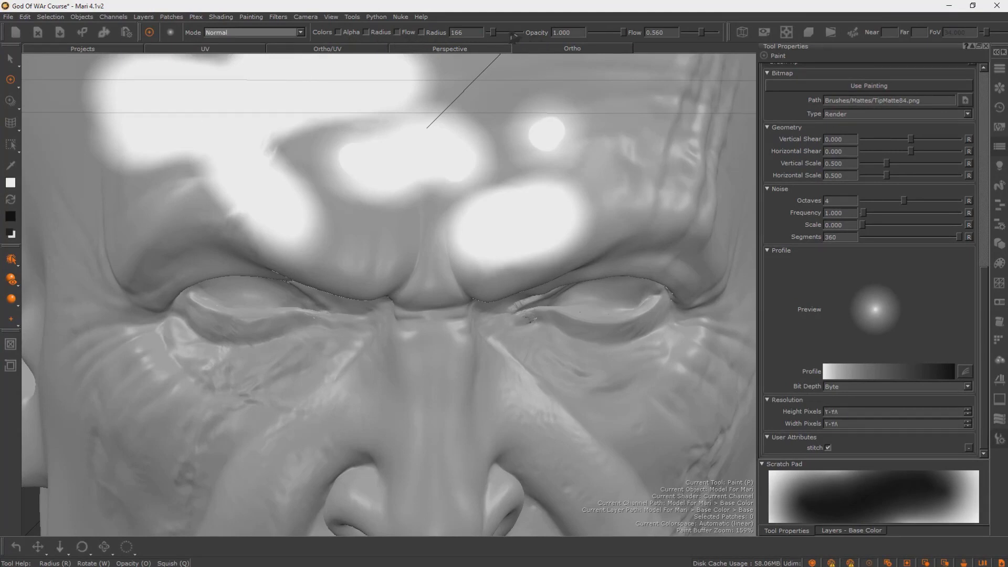
pyautogui.moveTo(493, 33); pyautogui.dragTo(625, 37)
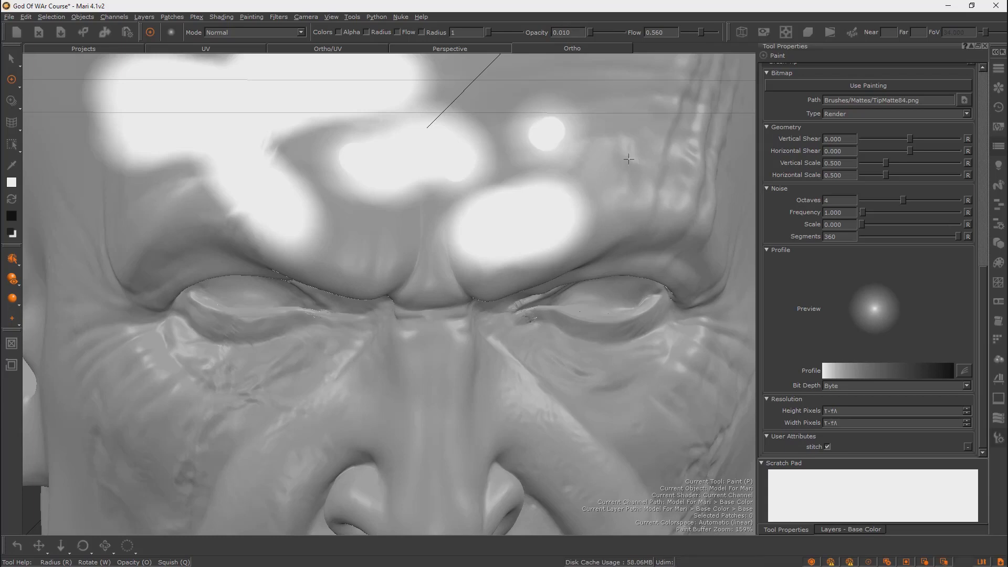
pyautogui.moveTo(567, 176)
pyautogui.keyDown('alt'); pyautogui.mouseDown()
pyautogui.moveTo(349, 268)
pyautogui.moveTo(327, 230)
pyautogui.mouseUp(); pyautogui.keyUp('alt')
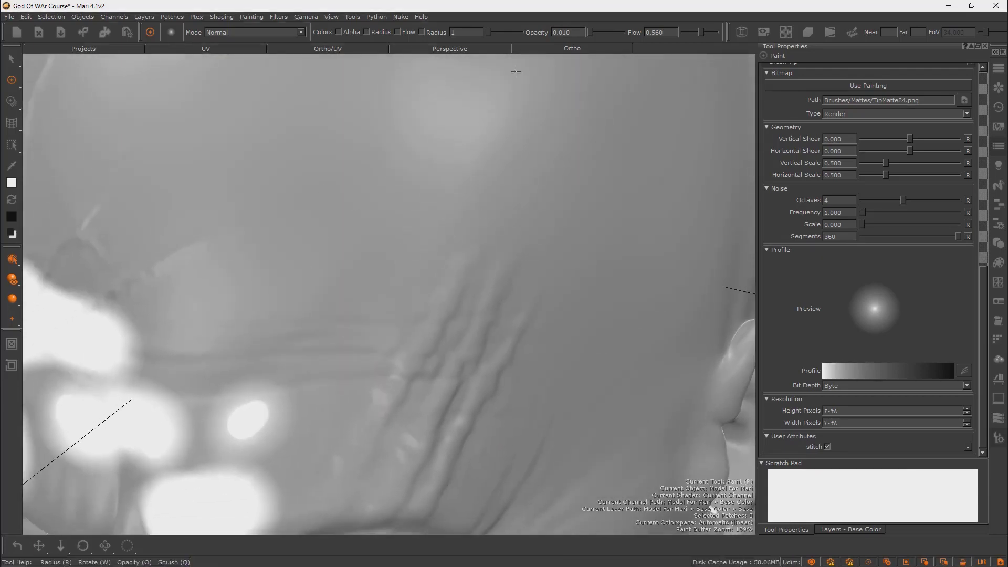
pyautogui.moveTo(497, 32); pyautogui.dragTo(500, 32)
pyautogui.press('r')
pyautogui.moveTo(345, 176); pyautogui.dragTo(309, 176)
pyautogui.moveTo(597, 40); pyautogui.dragTo(600, 33)
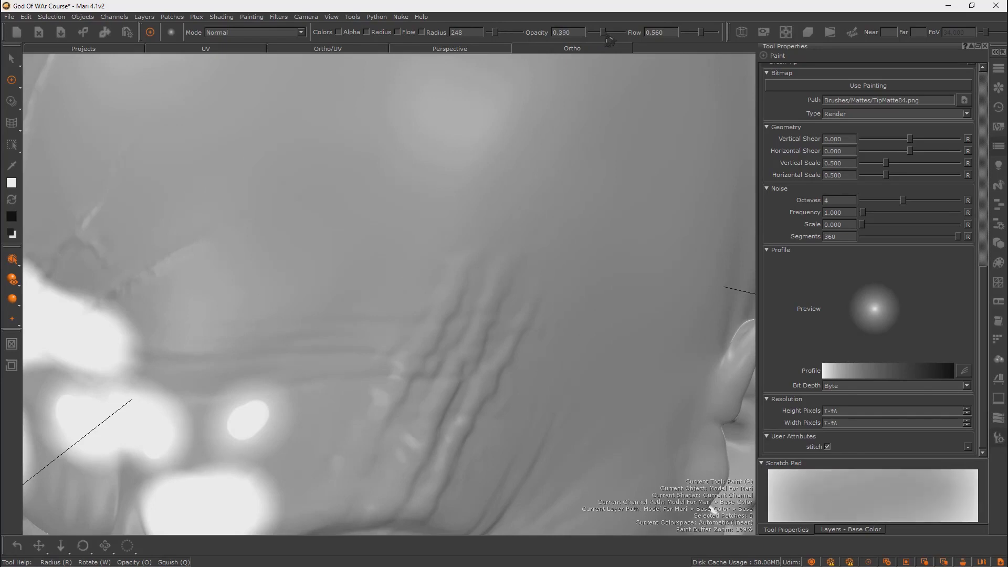
pyautogui.moveTo(417, 226)
pyautogui.mouseDown()
pyautogui.moveTo(230, 197)
pyautogui.moveTo(167, 77)
pyautogui.moveTo(479, 259)
pyautogui.moveTo(315, 351)
pyautogui.moveTo(350, 353)
pyautogui.mouseUp()
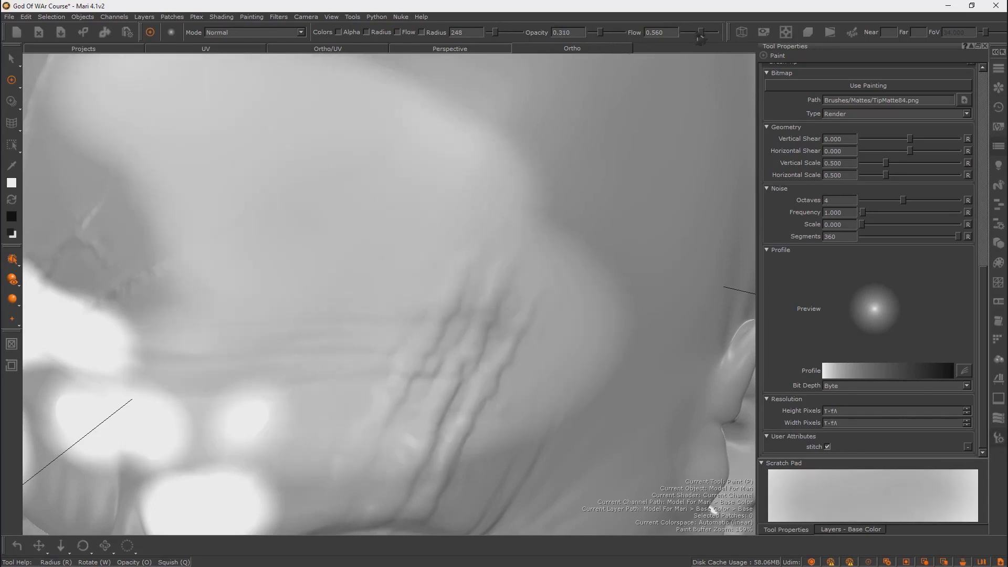
# Raise the brush flow to 0.940 and paint another translucent layer across the scalp above the forehead
pyautogui.moveTo(704, 35); pyautogui.dragTo(713, 33)
pyautogui.moveTo(646, 210)
pyautogui.mouseDown()
pyautogui.moveTo(558, 128)
pyautogui.moveTo(402, 202)
pyautogui.moveTo(169, 219)
pyautogui.moveTo(191, 119)
pyautogui.moveTo(42, 205)
pyautogui.mouseUp()
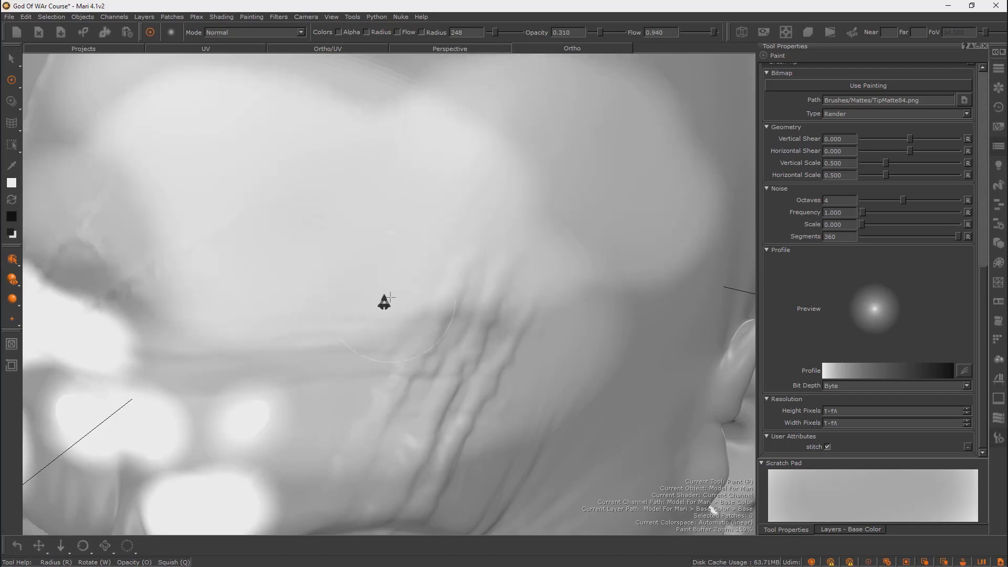
# Examine the opaque and translucent paint on the forehead and scalp from the front, the side and close up
pyautogui.scroll(-5, 388, 296)
pyautogui.keyDown('alt'); pyautogui.moveTo(388, 296); pyautogui.dragTo(347, 292); pyautogui.keyUp('alt')
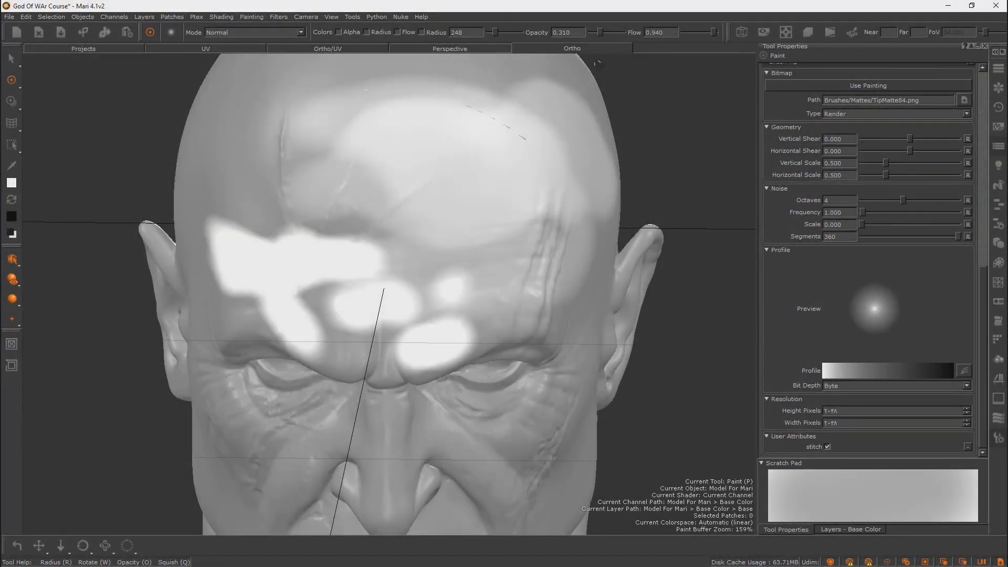
pyautogui.keyDown('alt'); pyautogui.moveTo(465, 263); pyautogui.dragTo(387, 237); pyautogui.keyUp('alt')
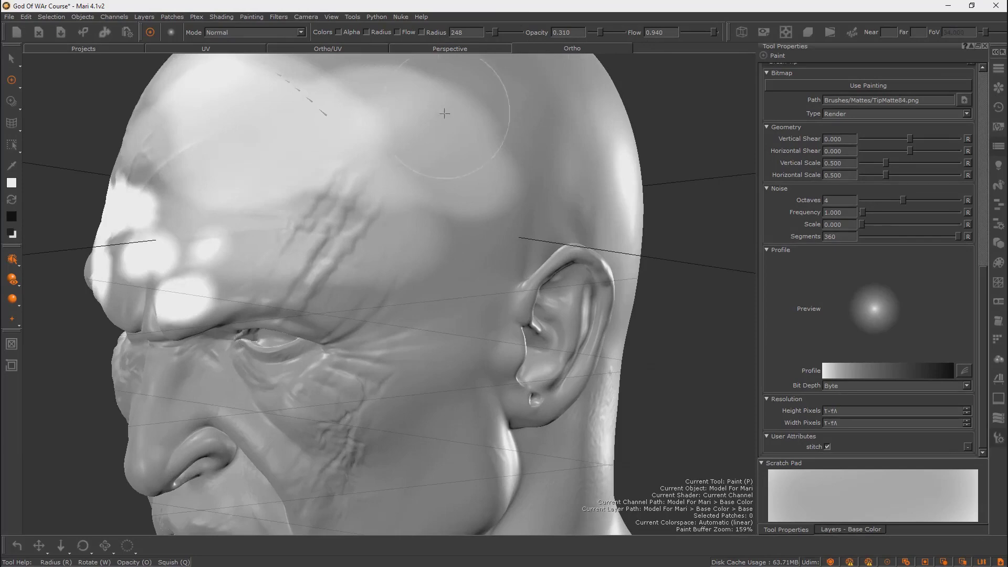
pyautogui.keyDown('alt'); pyautogui.moveTo(502, 162); pyautogui.dragTo(551, 187); pyautogui.keyUp('alt')
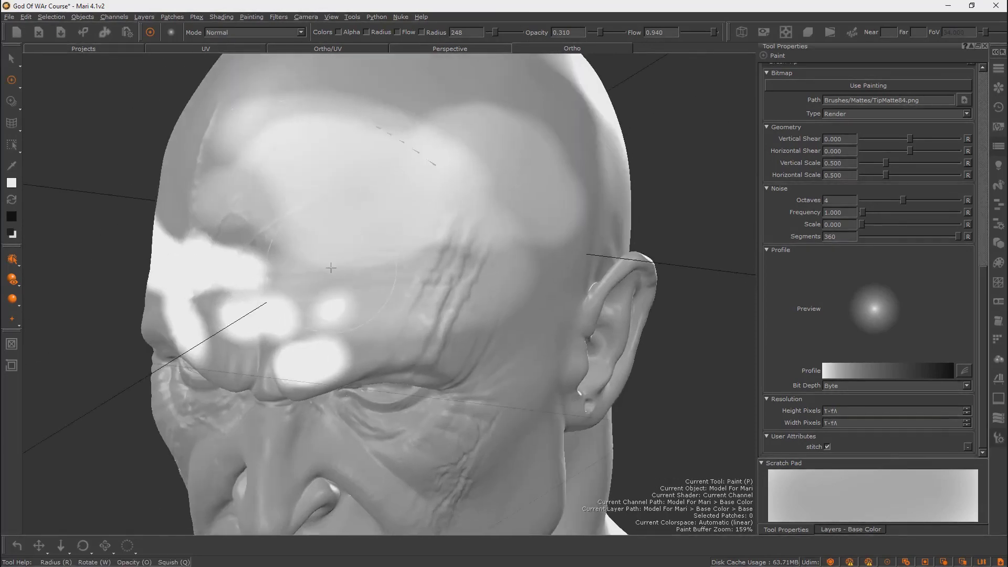
pyautogui.keyDown('alt'); pyautogui.moveTo(604, 157); pyautogui.dragTo(355, 248); pyautogui.keyUp('alt')
pyautogui.scroll(3, 442, 175)
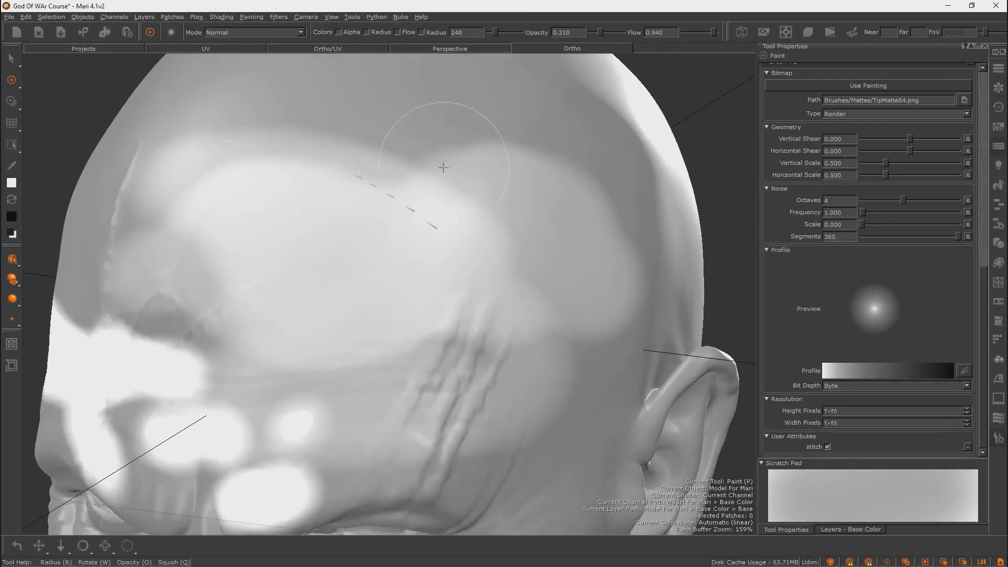
pyautogui.keyDown('alt'); pyautogui.moveTo(392, 179); pyautogui.dragTo(414, 171); pyautogui.keyUp('alt')
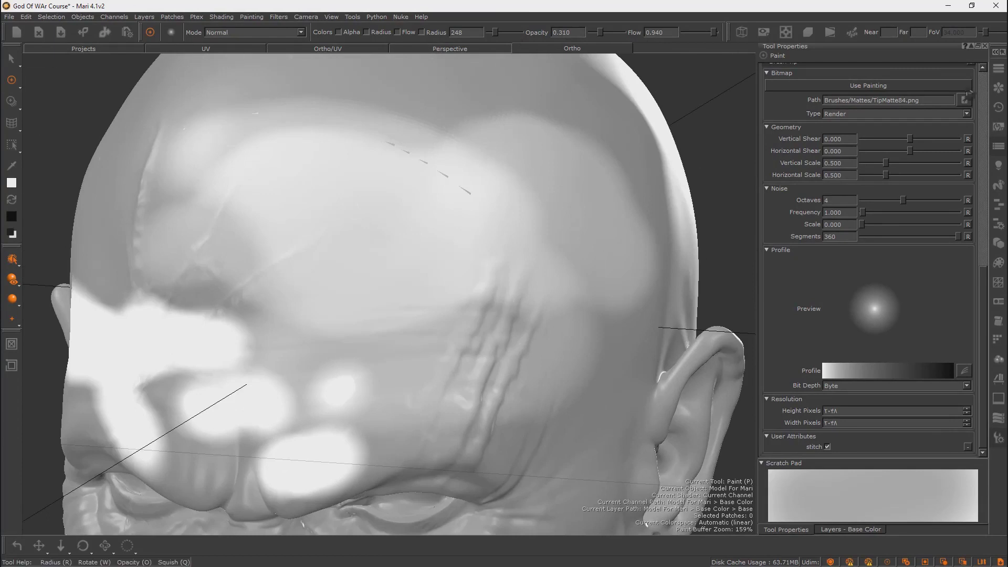
# Paint another translucent white stroke on the temple opposite the claw-like scar, at radius 248 and opacity 0.310
pyautogui.keyDown('alt'); pyautogui.moveTo(522, 272); pyautogui.dragTo(553, 270); pyautogui.keyUp('alt')
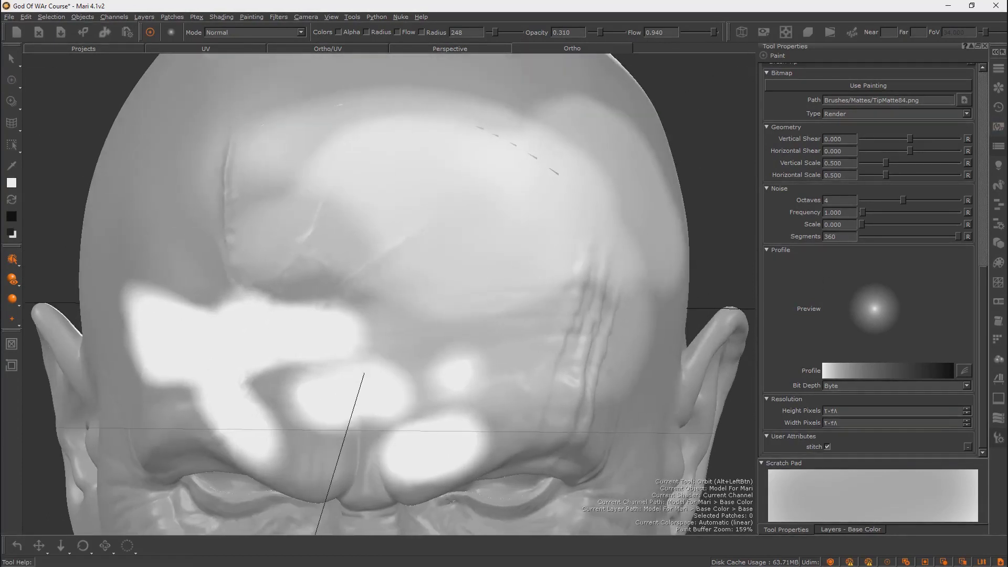
pyautogui.moveTo(160, 263)
pyautogui.mouseDown()
pyautogui.moveTo(164, 277)
pyautogui.moveTo(137, 278)
pyautogui.mouseUp()
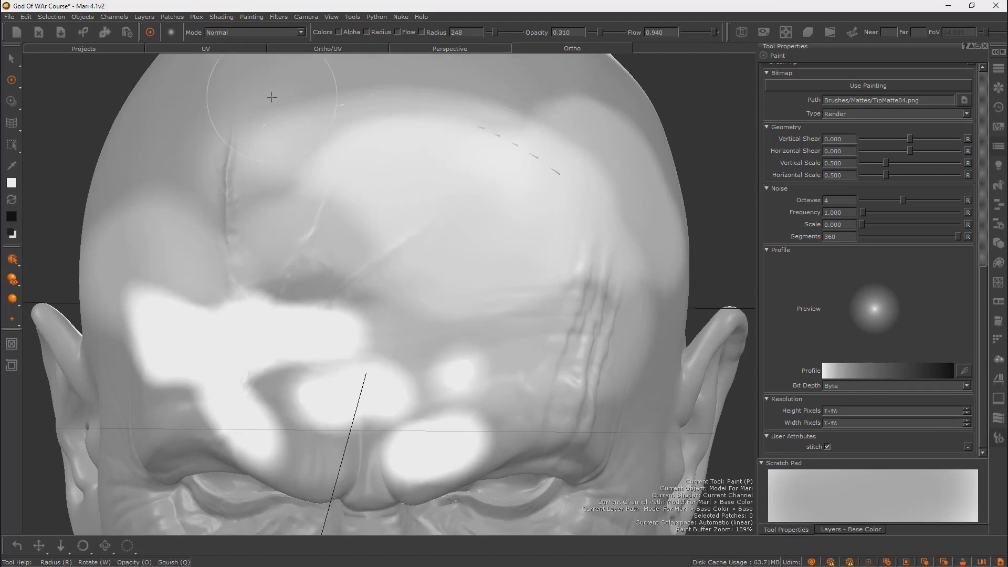
pyautogui.keyDown('alt'); pyautogui.moveTo(450, 234); pyautogui.dragTo(416, 231); pyautogui.keyUp('alt')
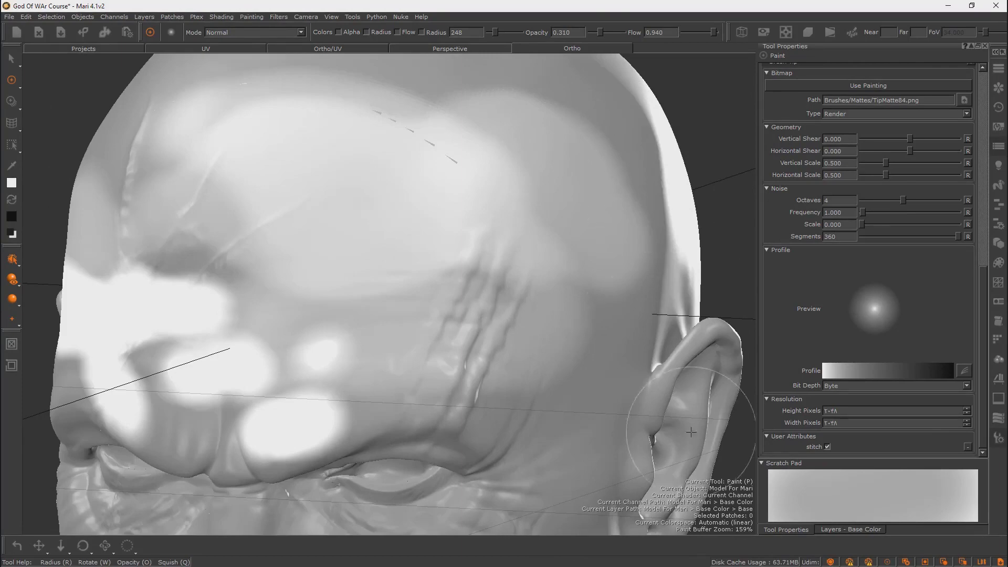
# Look through the paint brush's settings and set the Steady Stroke delay to 89
pyautogui.scroll(5, 782, 389)
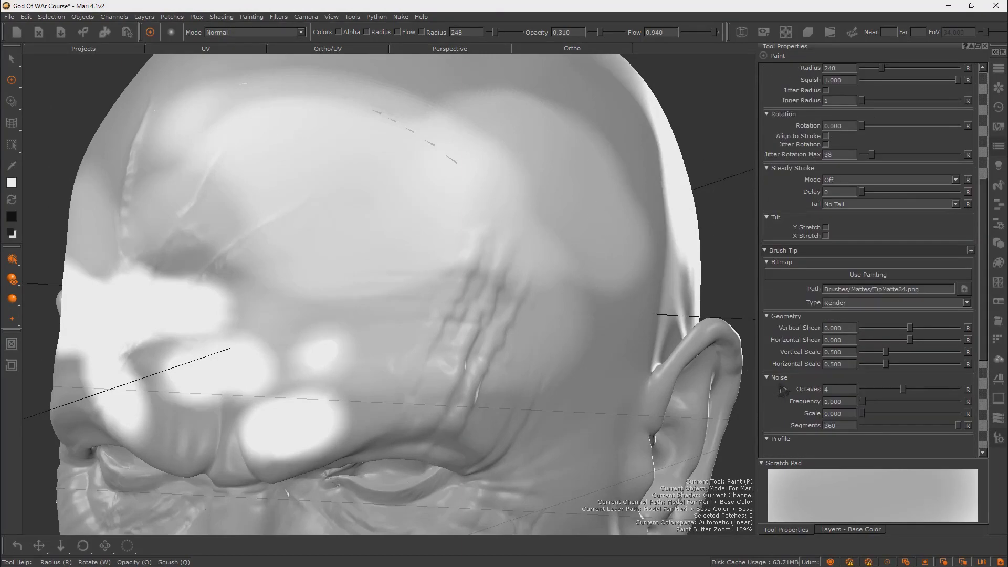
pyautogui.scroll(6, 783, 390)
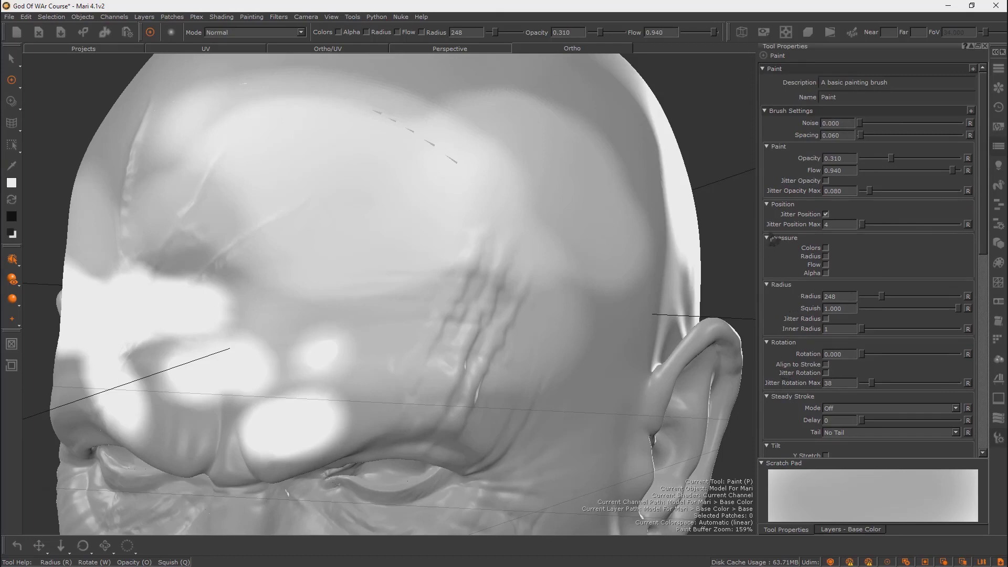
pyautogui.scroll(-3, 810, 329)
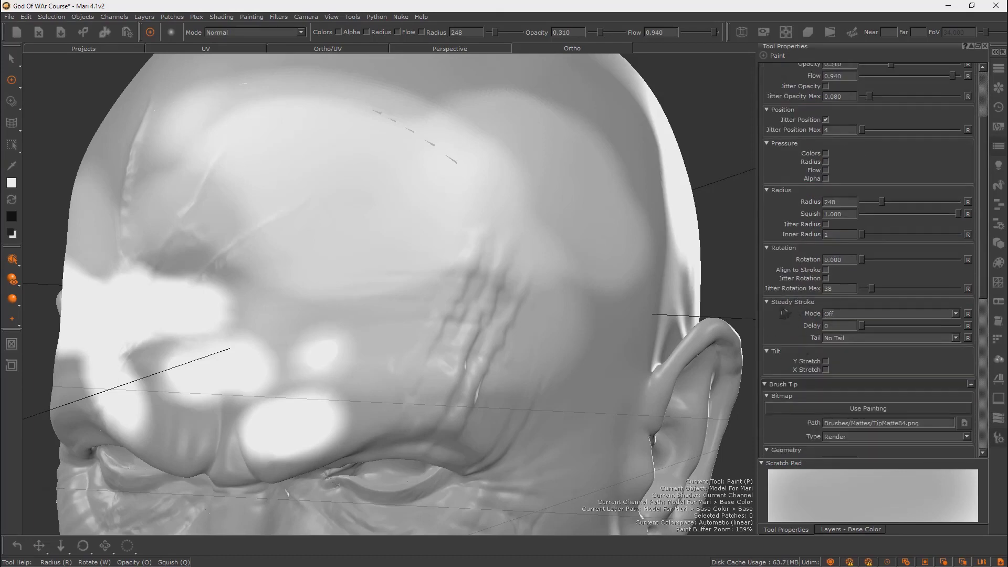
pyautogui.scroll(-3, 788, 341)
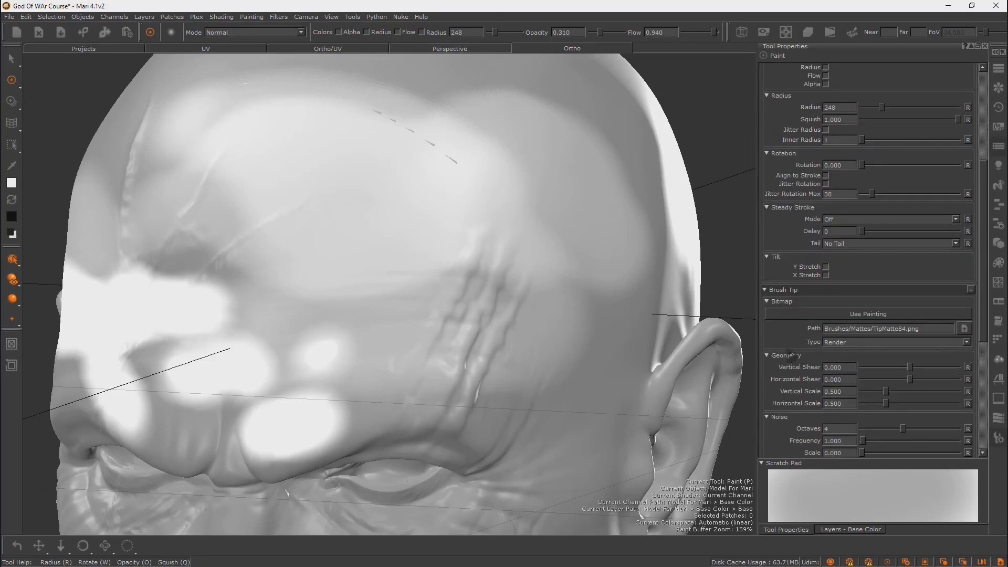
pyautogui.scroll(1, 806, 231)
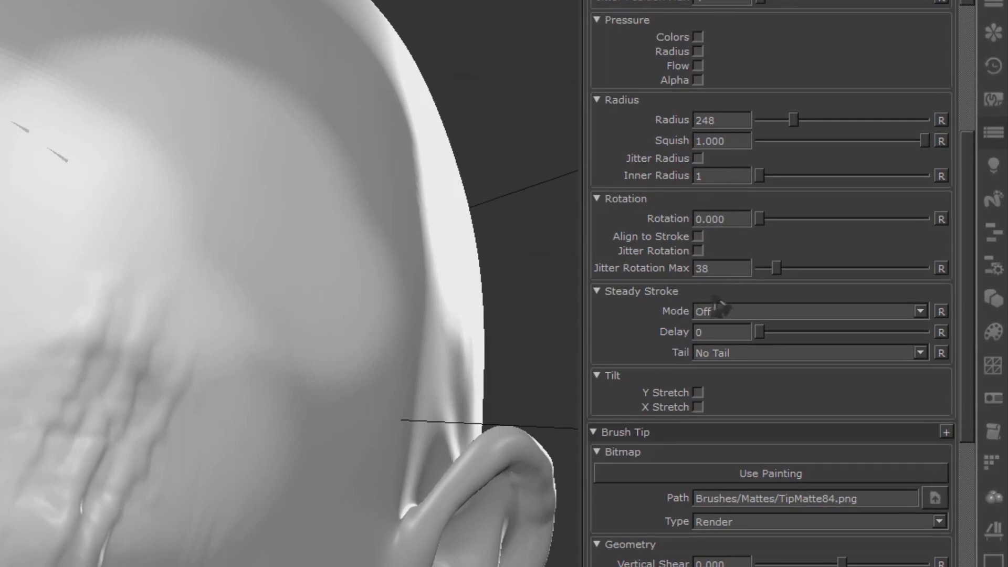
pyautogui.click(715, 311)
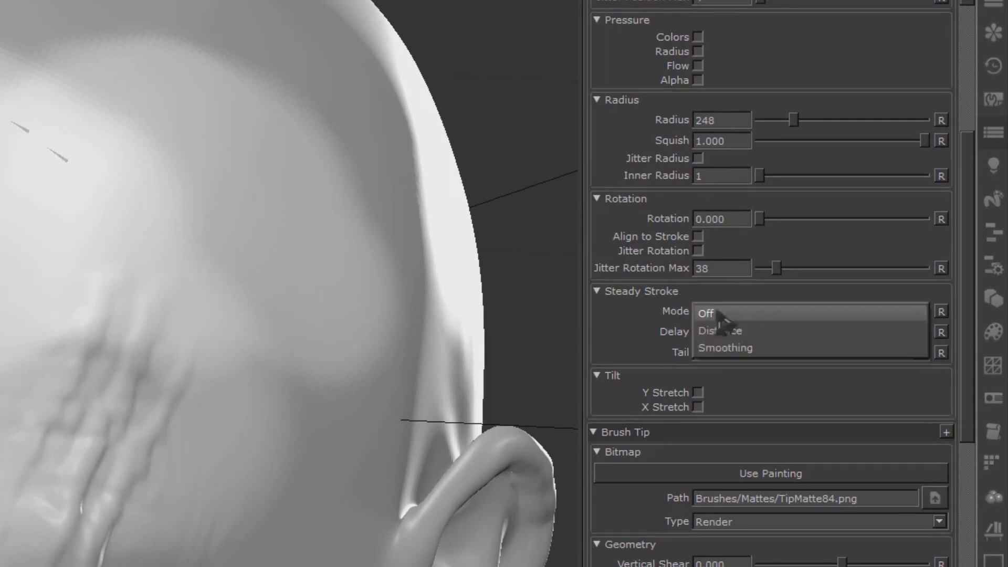
pyautogui.click(740, 358)
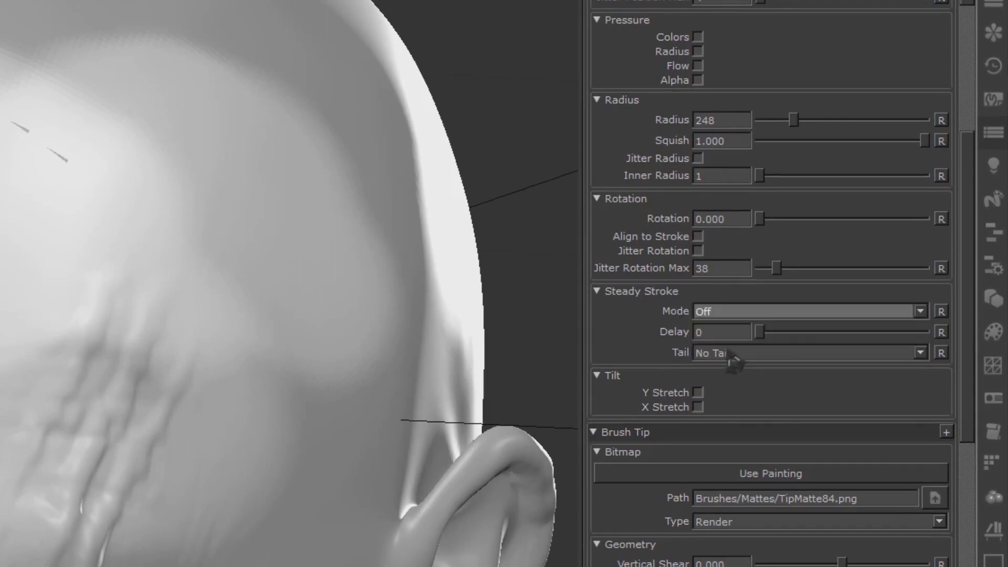
pyautogui.moveTo(774, 342); pyautogui.dragTo(789, 344)
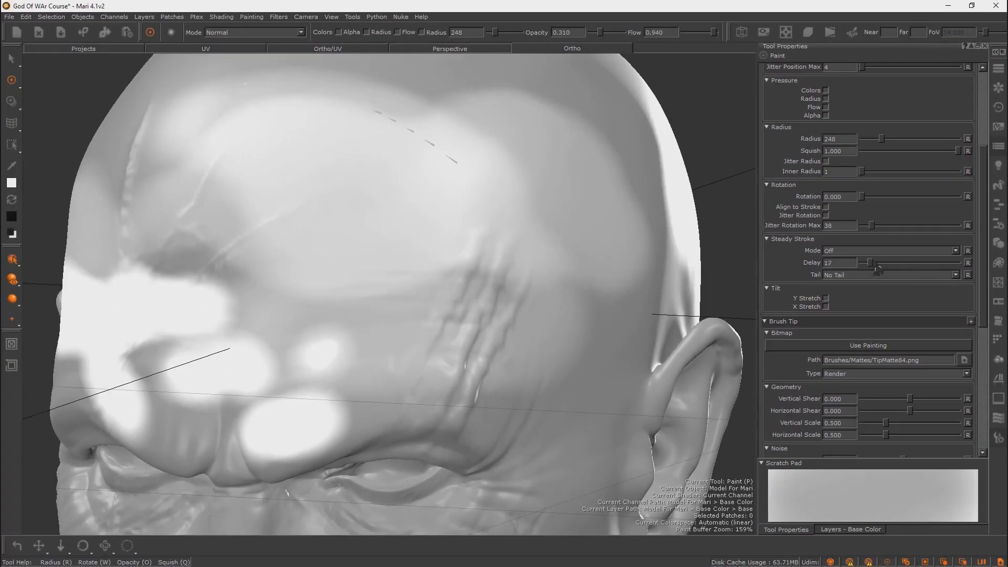
# Try a stroke down the cheek and set Steady Stroke to Smoothing mode with a delay of 123
pyautogui.keyDown('alt'); pyautogui.moveTo(553, 283); pyautogui.dragTo(482, 258); pyautogui.keyUp('alt')
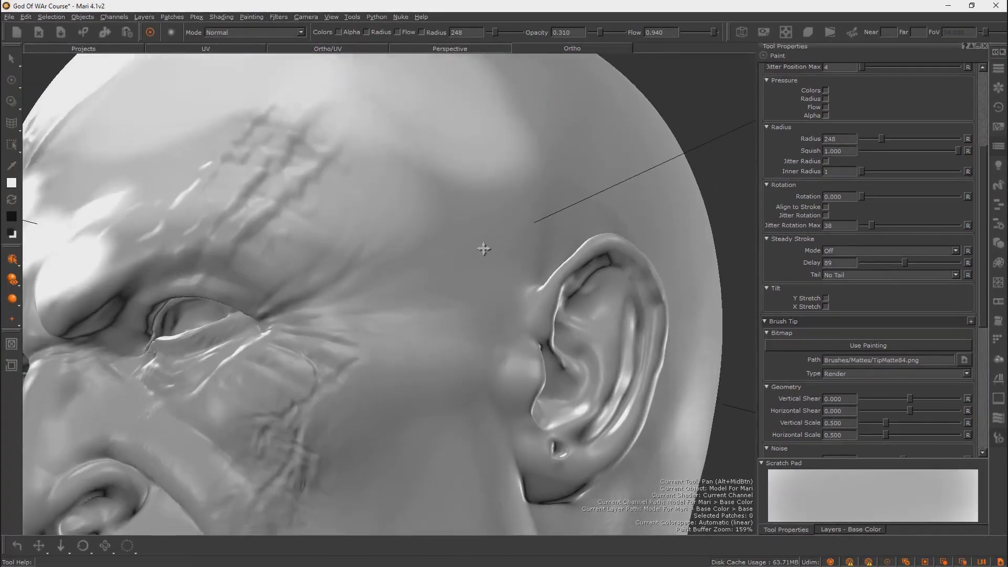
pyautogui.keyDown('alt'); pyautogui.moveTo(482, 259); pyautogui.dragTo(517, 141, button='middle'); pyautogui.keyUp('alt')
pyautogui.moveTo(450, 198)
pyautogui.mouseDown()
pyautogui.moveTo(393, 349)
pyautogui.moveTo(331, 450)
pyautogui.mouseUp()
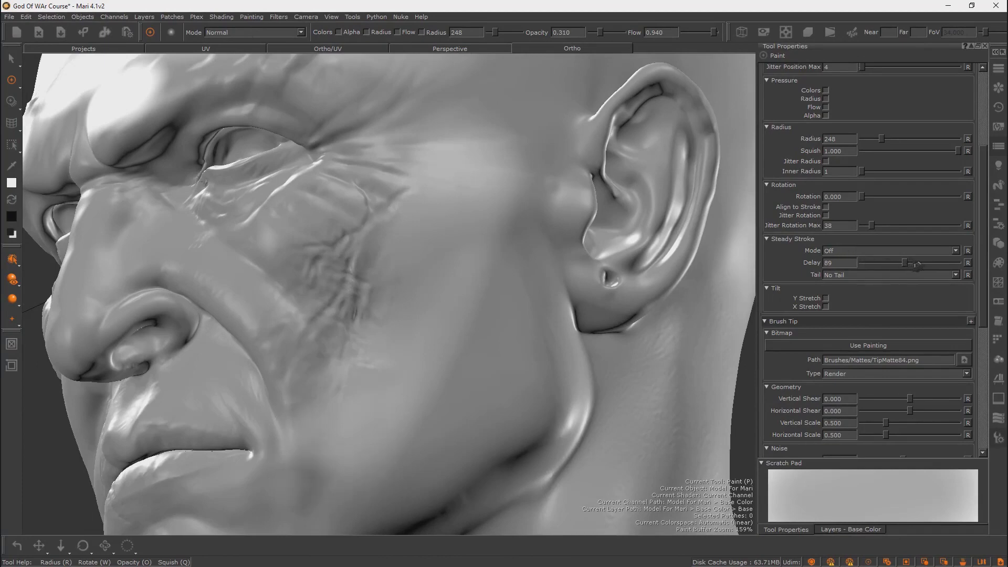
pyautogui.click(892, 250)
pyautogui.click(888, 270)
pyautogui.moveTo(905, 262); pyautogui.dragTo(927, 271)
# Reduce the brush radius to 144 and paint a smoothed translucent loop around the ear
pyautogui.moveTo(450, 236)
pyautogui.keyDown('alt'); pyautogui.mouseDown()
pyautogui.moveTo(393, 230)
pyautogui.moveTo(326, 247)
pyautogui.moveTo(342, 252)
pyautogui.mouseUp(); pyautogui.keyUp('alt')
pyautogui.press('r')
pyautogui.moveTo(554, 159); pyautogui.dragTo(498, 158)
pyautogui.moveTo(493, 118)
pyautogui.mouseDown()
pyautogui.moveTo(590, 218)
pyautogui.moveTo(625, 378)
pyautogui.moveTo(512, 533)
pyautogui.moveTo(252, 462)
pyautogui.moveTo(220, 273)
pyautogui.moveTo(363, 102)
pyautogui.moveTo(653, 108)
pyautogui.mouseUp()
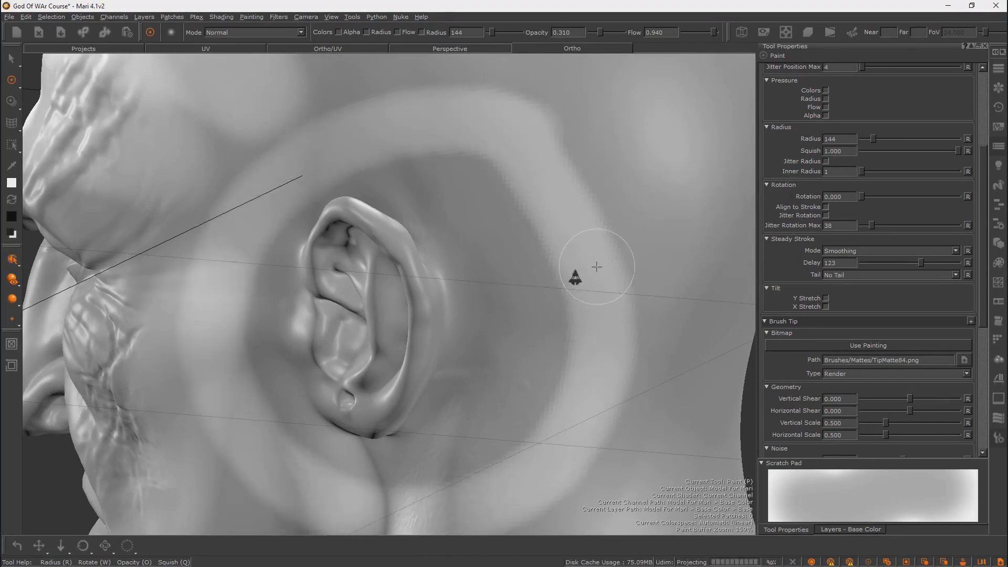
# Examine the painted loop around the ear close up and in profile, and view the head from the back and front
pyautogui.moveTo(431, 210)
pyautogui.keyDown('alt'); pyautogui.mouseDown()
pyautogui.moveTo(506, 187)
pyautogui.moveTo(650, 190)
pyautogui.mouseUp(); pyautogui.keyUp('alt')
pyautogui.keyDown('alt'); pyautogui.moveTo(568, 198); pyautogui.dragTo(570, 167); pyautogui.keyUp('alt')
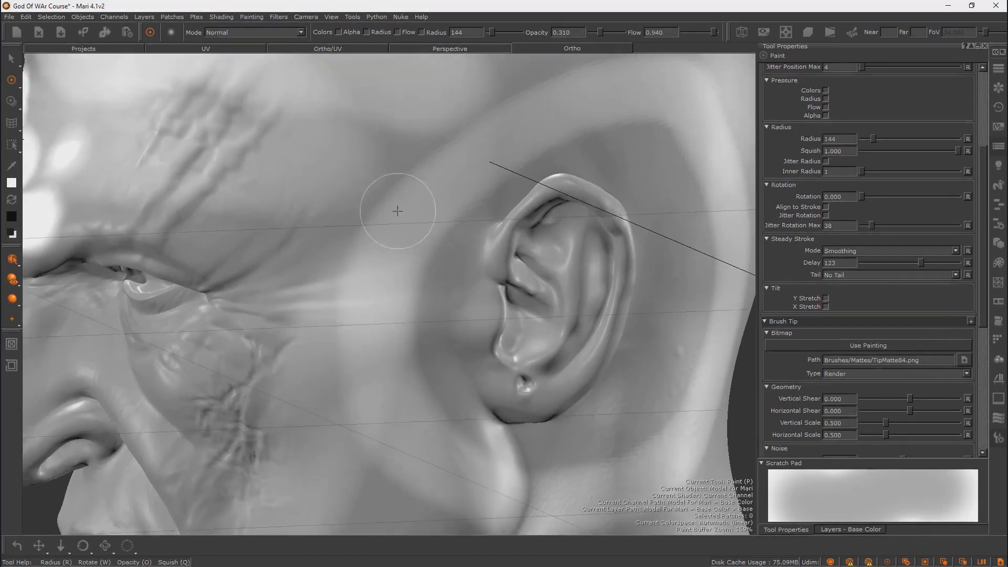
pyautogui.keyDown('alt'); pyautogui.moveTo(550, 217); pyautogui.dragTo(722, 270); pyautogui.keyUp('alt')
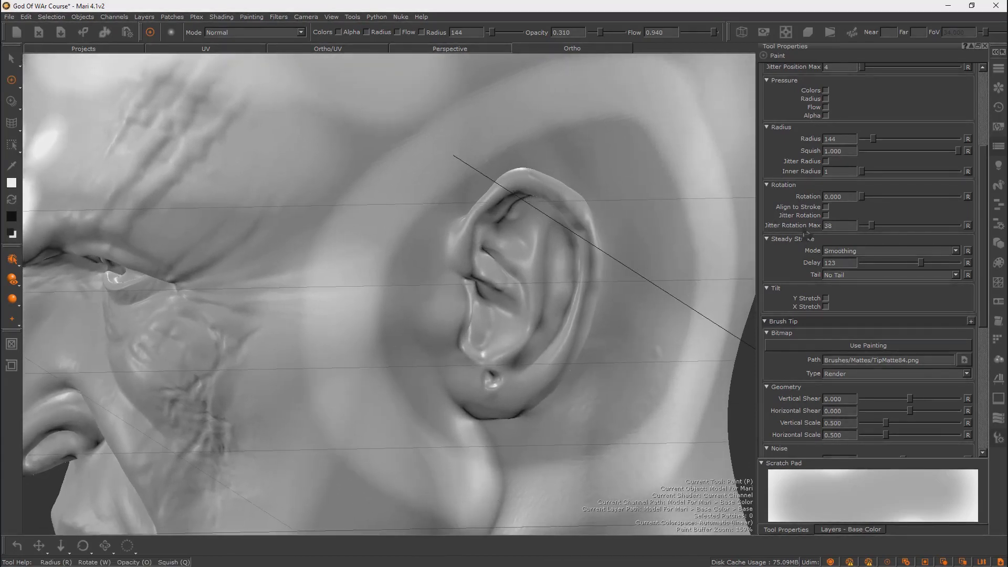
pyautogui.keyDown('alt'); pyautogui.moveTo(556, 265); pyautogui.dragTo(552, 249); pyautogui.keyUp('alt')
pyautogui.keyDown('alt'); pyautogui.moveTo(450, 247); pyautogui.dragTo(317, 249, button='right'); pyautogui.keyUp('alt')
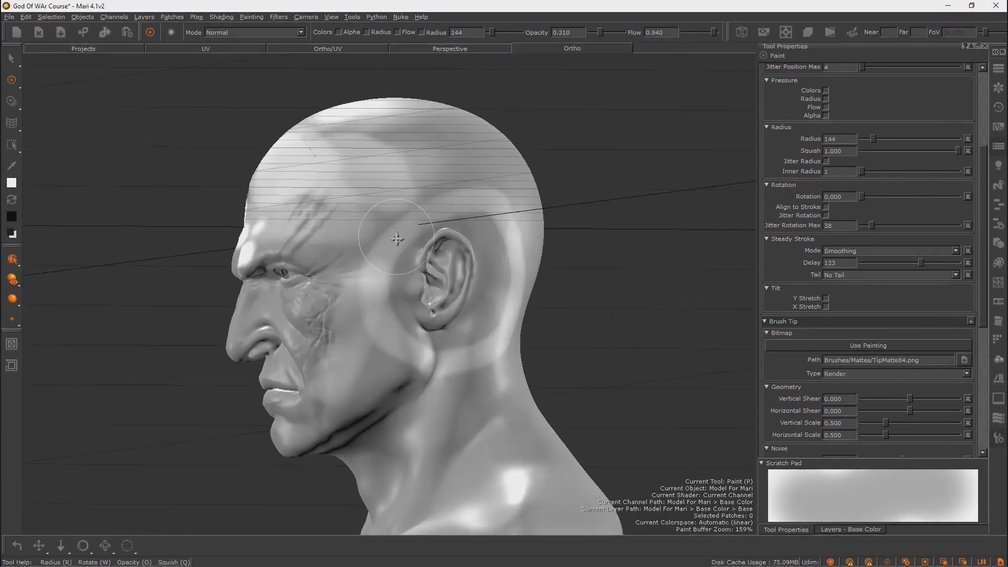
pyautogui.keyDown('alt'); pyautogui.moveTo(395, 236); pyautogui.dragTo(376, 272, button='middle'); pyautogui.keyUp('alt')
pyautogui.keyDown('alt'); pyautogui.moveTo(377, 272); pyautogui.dragTo(322, 254); pyautogui.keyUp('alt')
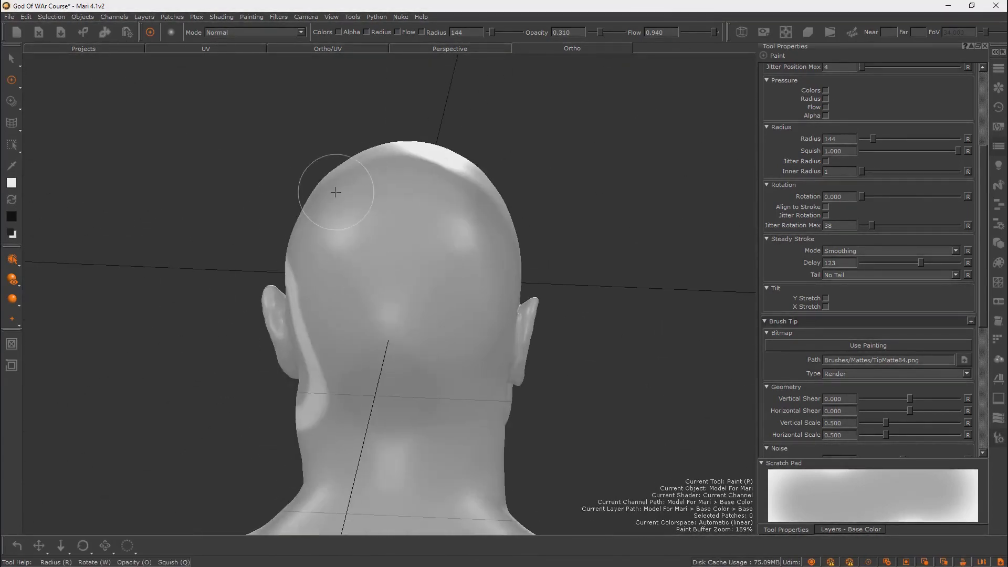
pyautogui.moveTo(390, 256)
pyautogui.mouseDown()
pyautogui.moveTo(473, 387)
pyautogui.moveTo(394, 468)
pyautogui.moveTo(267, 441)
pyautogui.moveTo(367, 317)
pyautogui.moveTo(388, 273)
pyautogui.mouseUp()
pyautogui.press('b')
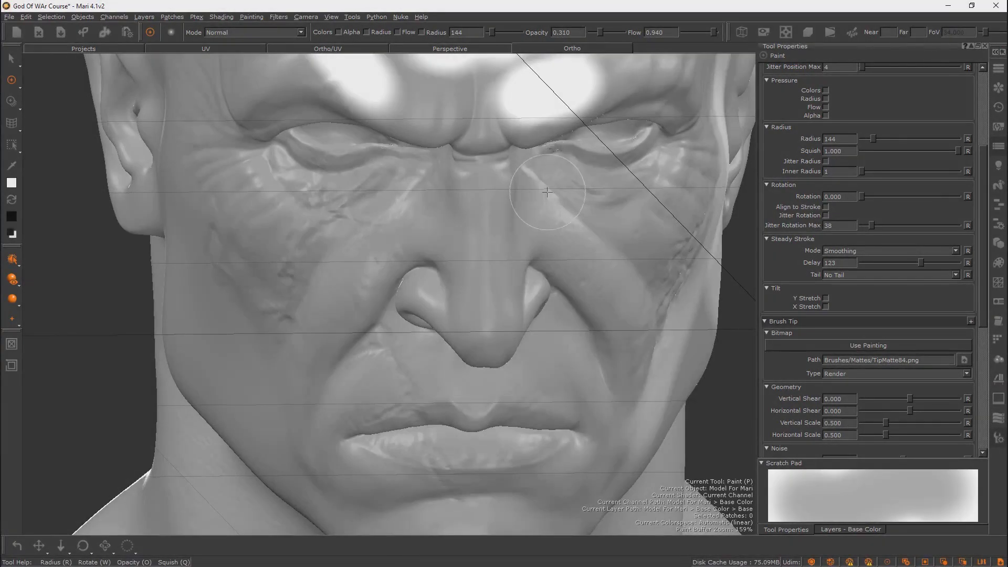
pyautogui.moveTo(499, 283)
pyautogui.keyDown('alt'); pyautogui.mouseDown(button='middle')
pyautogui.moveTo(494, 291)
pyautogui.moveTo(473, 277)
pyautogui.mouseUp(button='middle'); pyautogui.keyUp('alt')
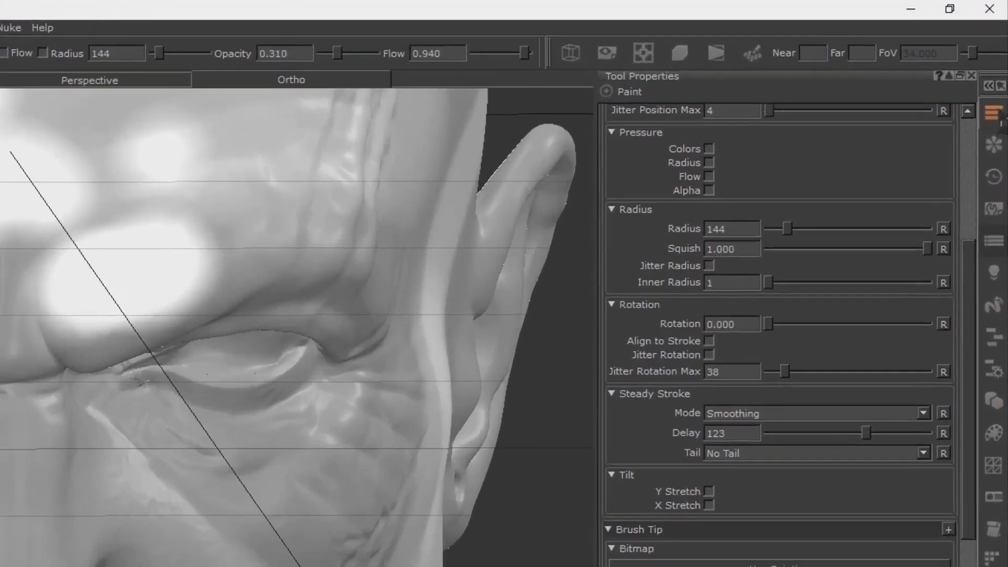
# Review the size and bit-depth options for quick channels and make Bump the current channel
pyautogui.click(999, 69)
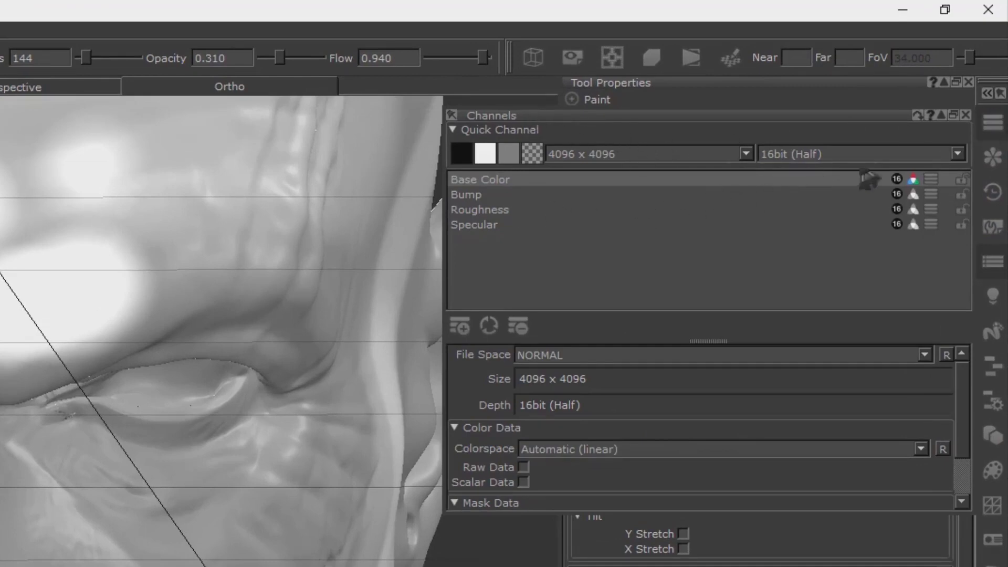
pyautogui.click(715, 153)
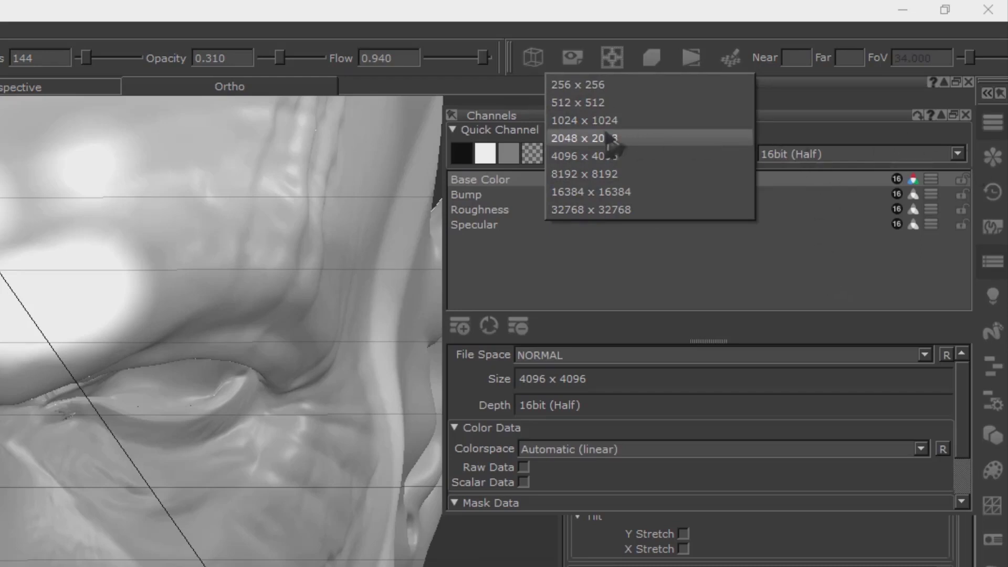
pyautogui.click(722, 318)
pyautogui.click(822, 156)
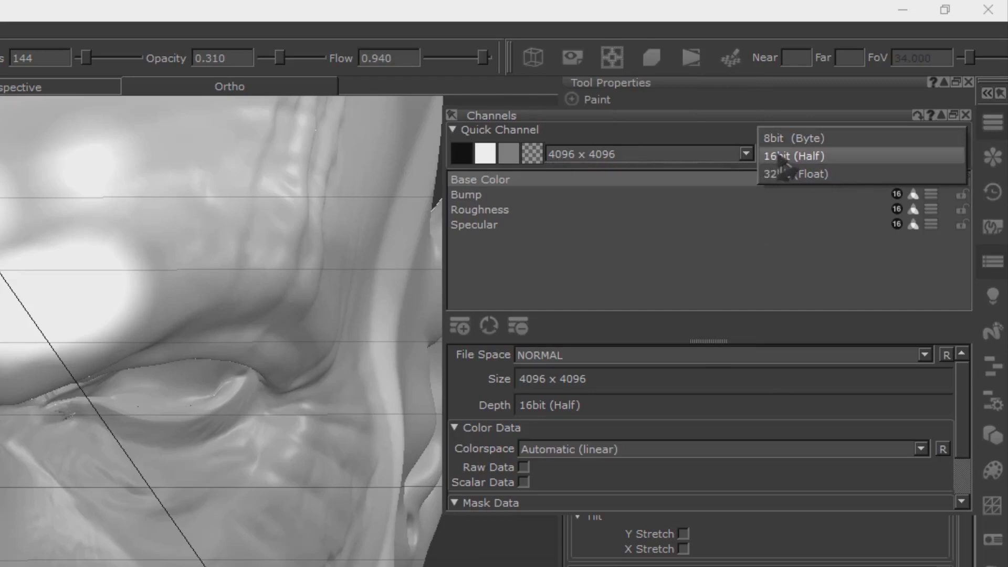
pyautogui.click(813, 162)
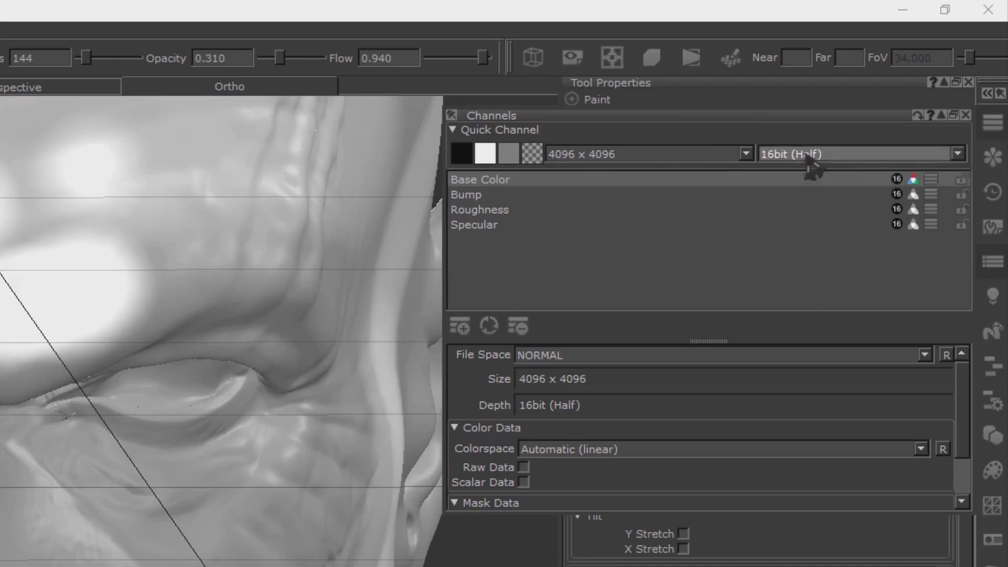
pyautogui.click(785, 153)
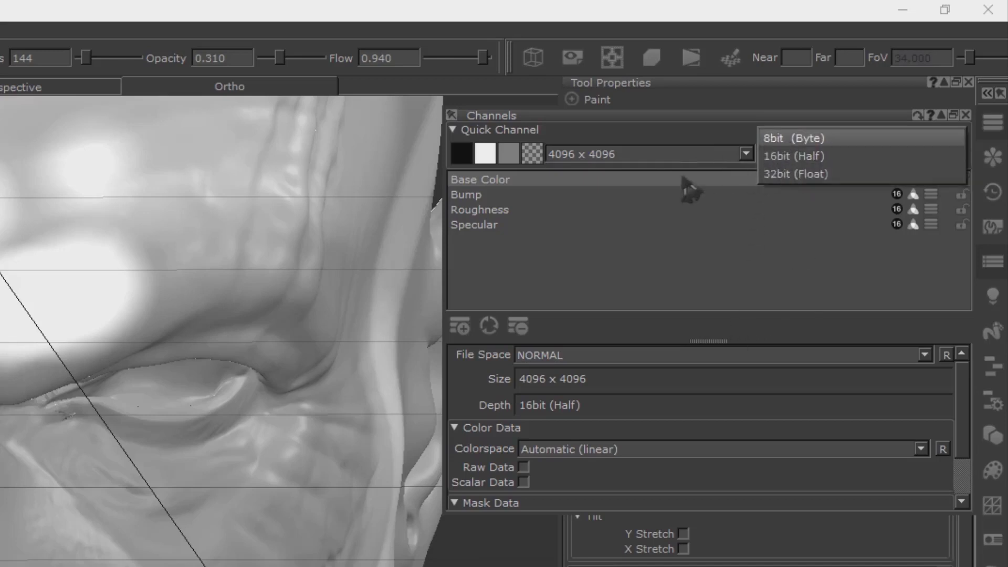
pyautogui.click(706, 196)
pyautogui.keyDown('alt'); pyautogui.moveTo(293, 358); pyautogui.dragTo(105, 320); pyautogui.keyUp('alt')
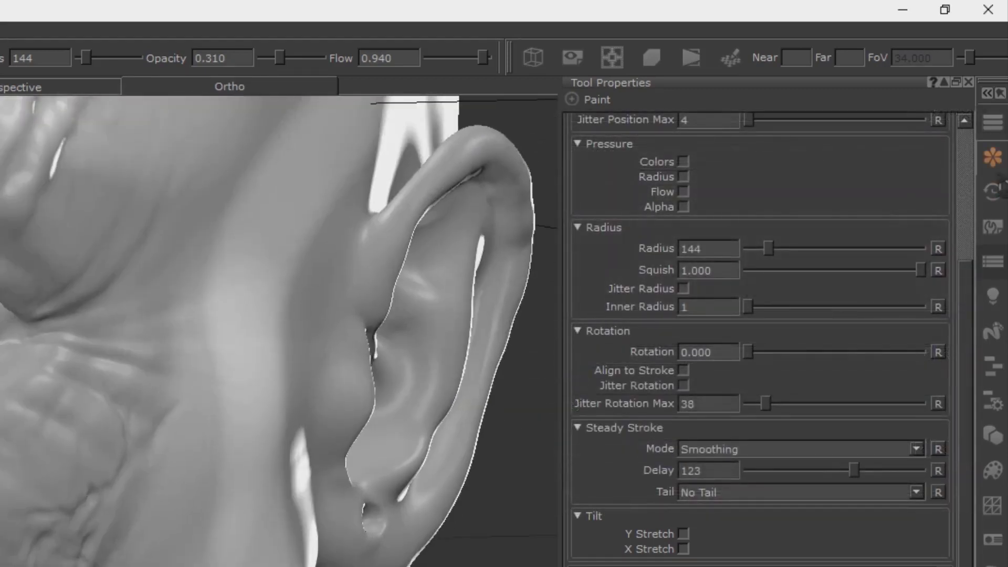
# Set the paint color to a salmon pink with hue 0, saturation 54 and intensity 1.011, and try its alpha control
pyautogui.click(994, 157)
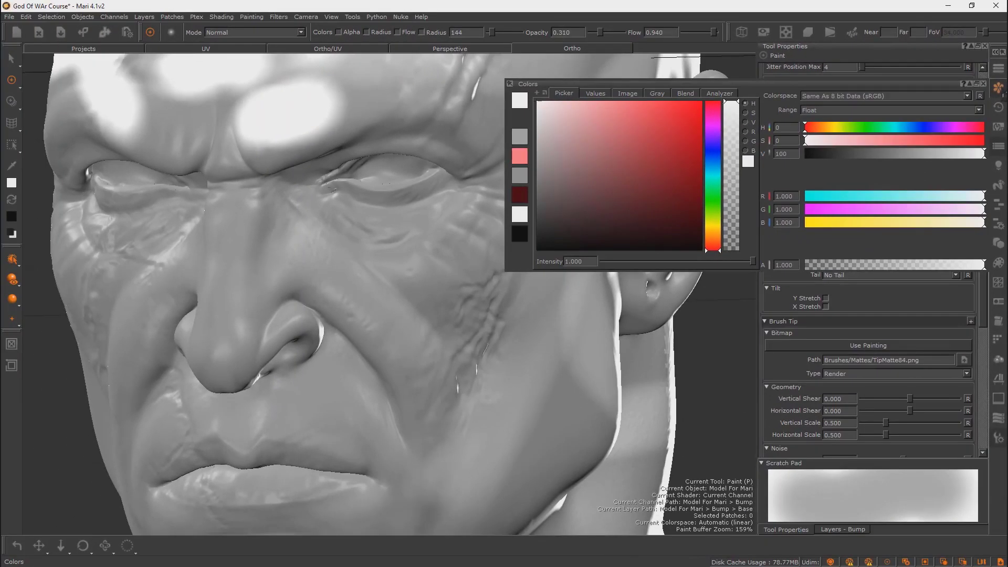
pyautogui.moveTo(649, 173); pyautogui.dragTo(626, 146)
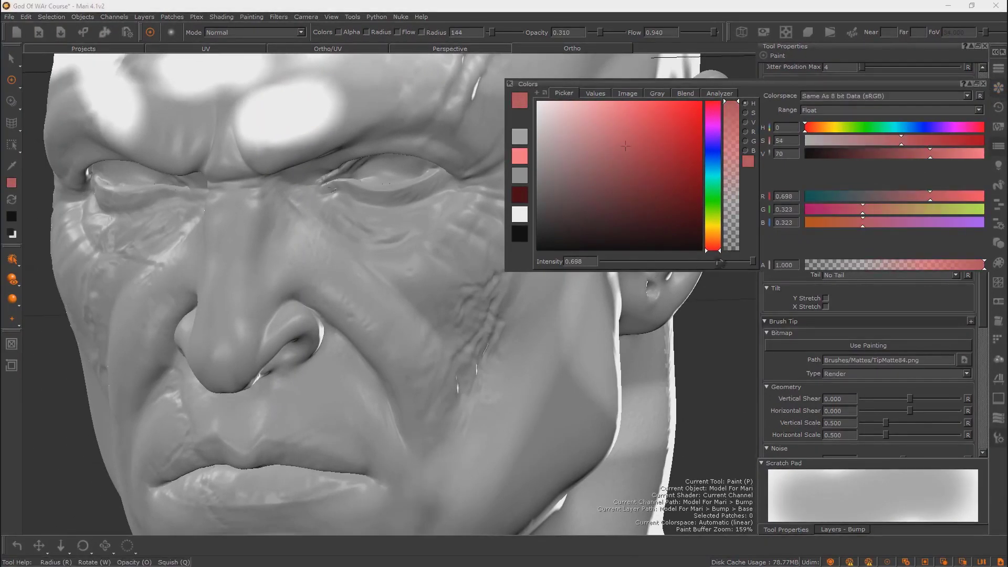
pyautogui.click(720, 262)
pyautogui.moveTo(756, 269)
pyautogui.mouseDown()
pyautogui.moveTo(720, 273)
pyautogui.moveTo(745, 271)
pyautogui.mouseUp()
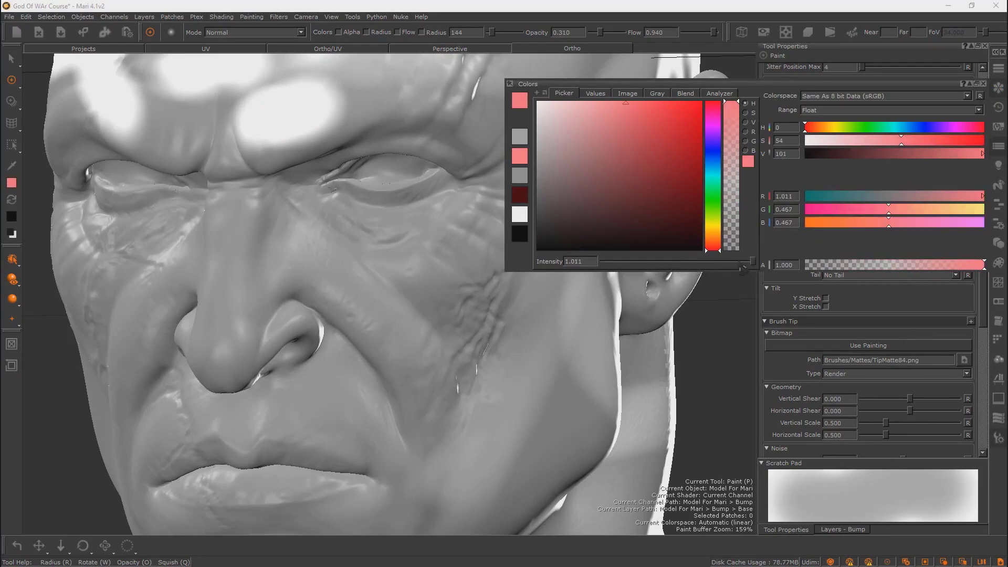
pyautogui.moveTo(729, 111); pyautogui.dragTo(733, 202)
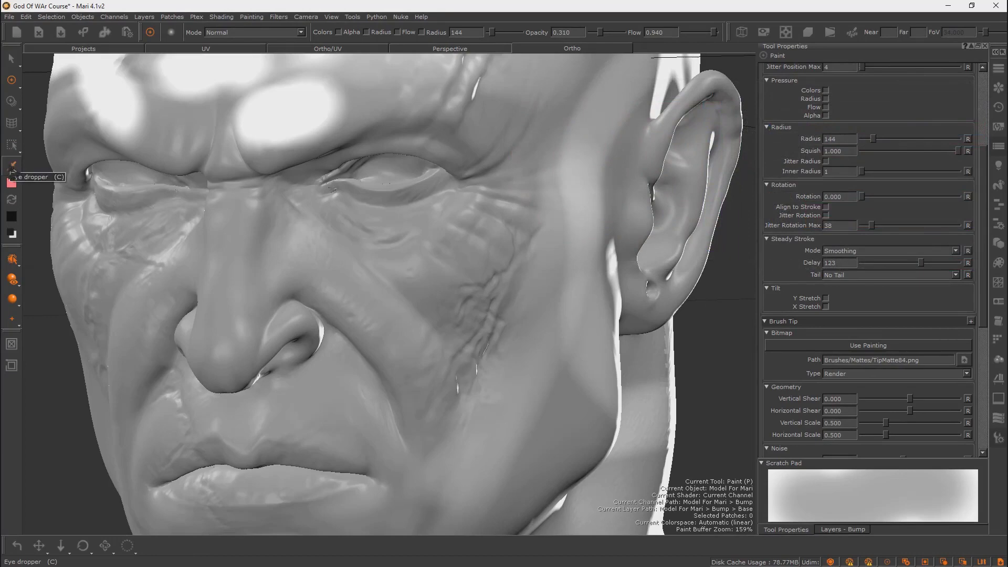
# Sample a grey from the head's surface as the paint color with the Eye Dropper
pyautogui.click(11, 167)
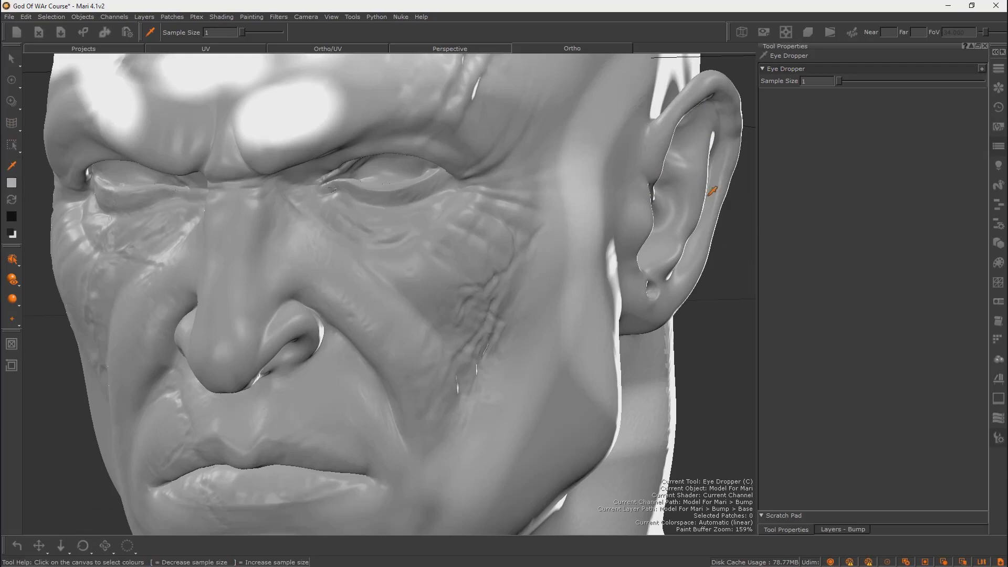
pyautogui.keyDown('alt'); pyautogui.moveTo(382, 215); pyautogui.dragTo(411, 218); pyautogui.keyUp('alt')
pyautogui.keyDown('alt'); pyautogui.moveTo(501, 212); pyautogui.dragTo(473, 212); pyautogui.keyUp('alt')
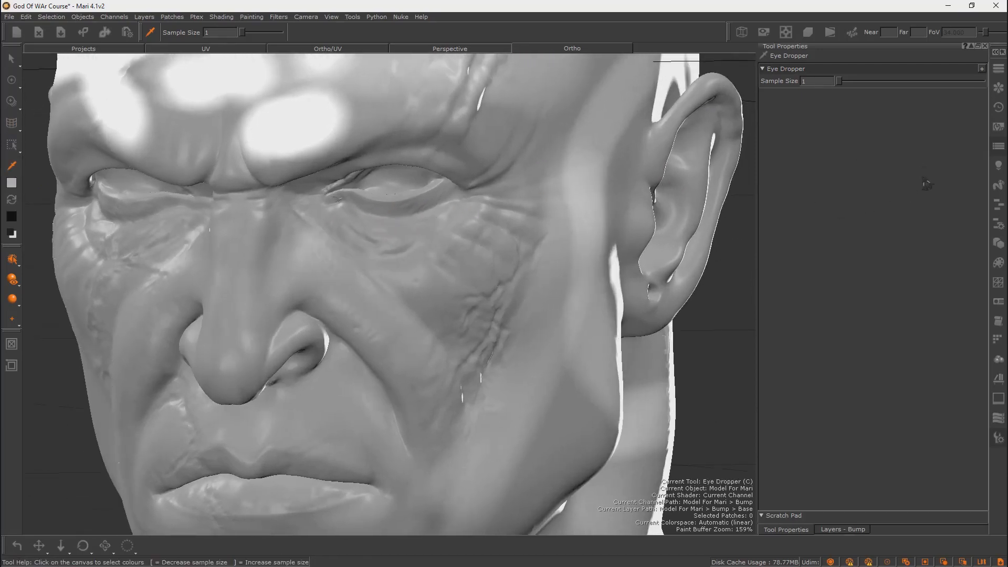
# Show the Image Manager and look at its dialog for opening an image without loading one
pyautogui.click(999, 128)
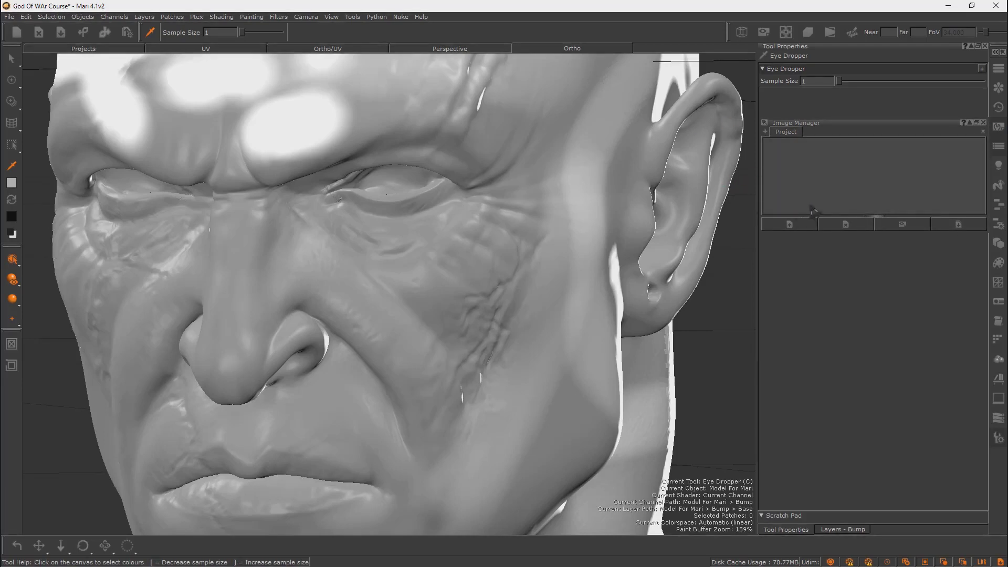
pyautogui.click(790, 225)
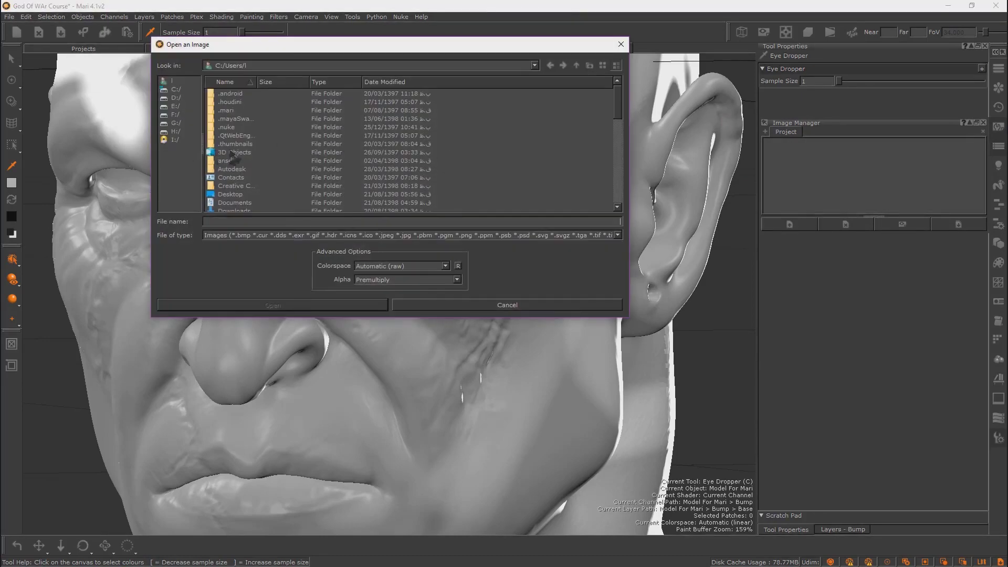
pyautogui.click(622, 45)
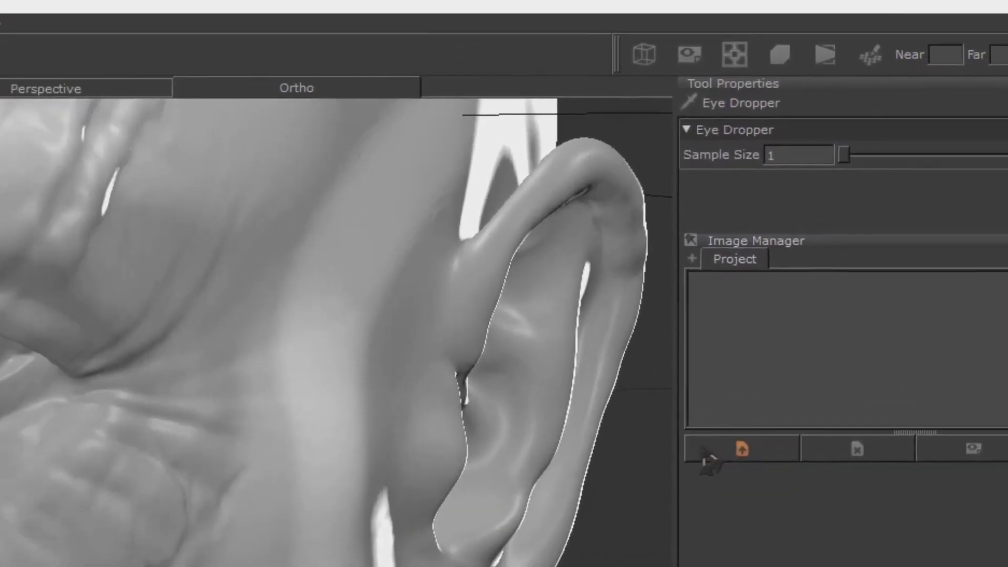
# Load a face texture into the Image Manager from the albedo folder of TexturingXYZ - 50s Male FullFace on drive H
pyautogui.click(540, 476)
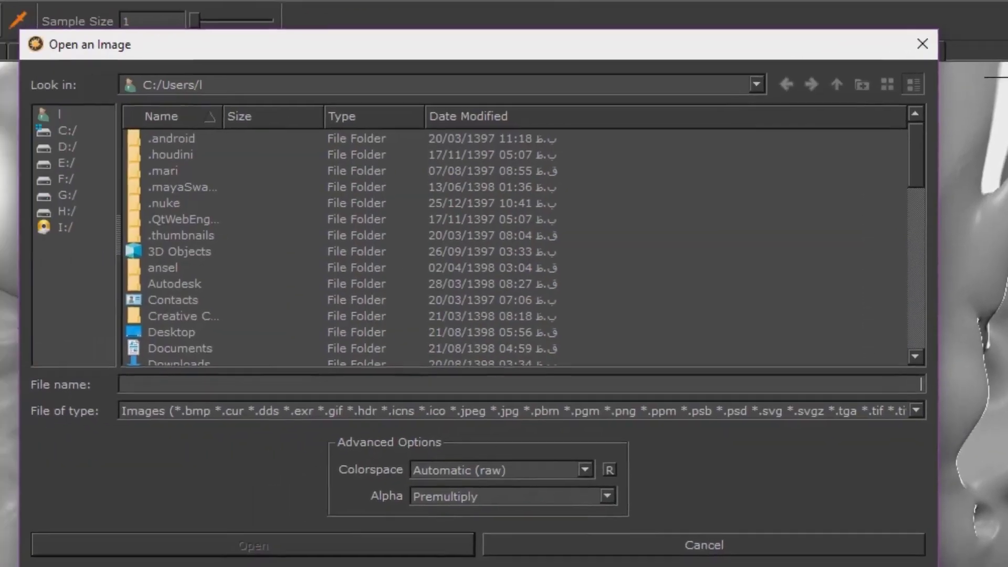
pyautogui.click(84, 211)
pyautogui.scroll(-6, 217, 264)
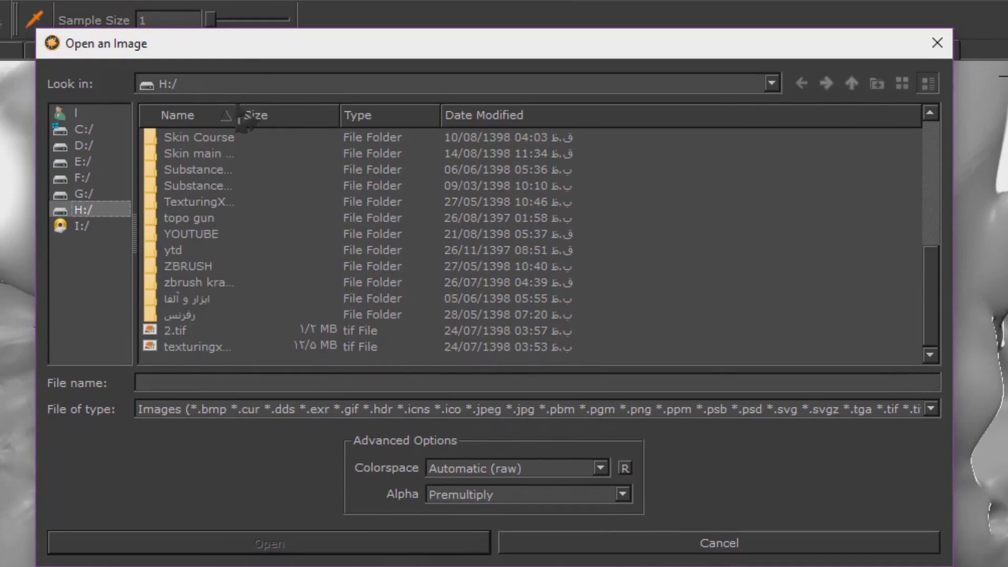
pyautogui.moveTo(239, 111); pyautogui.dragTo(480, 166)
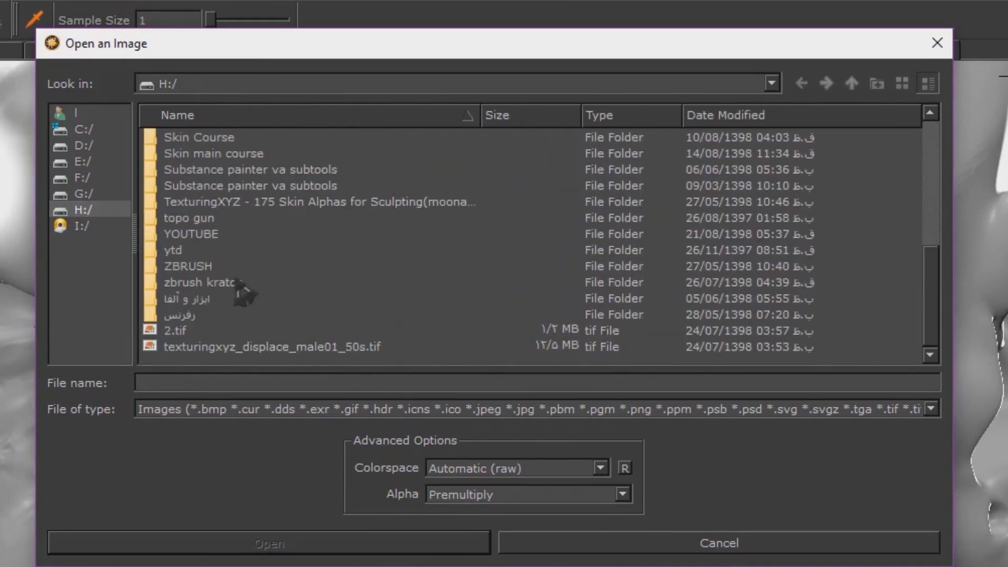
pyautogui.doubleClick(213, 299)
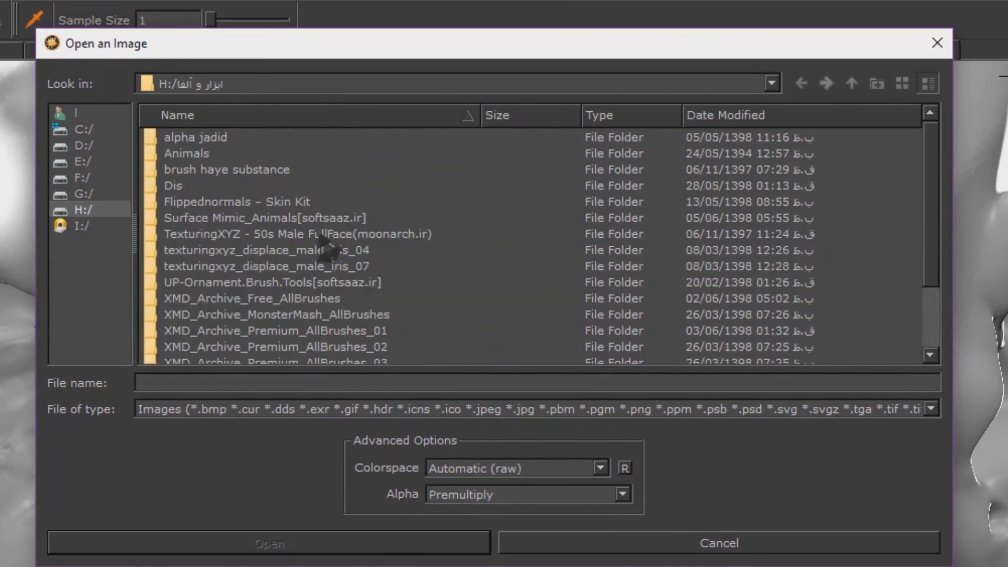
pyautogui.doubleClick(321, 235)
pyautogui.doubleClick(259, 138)
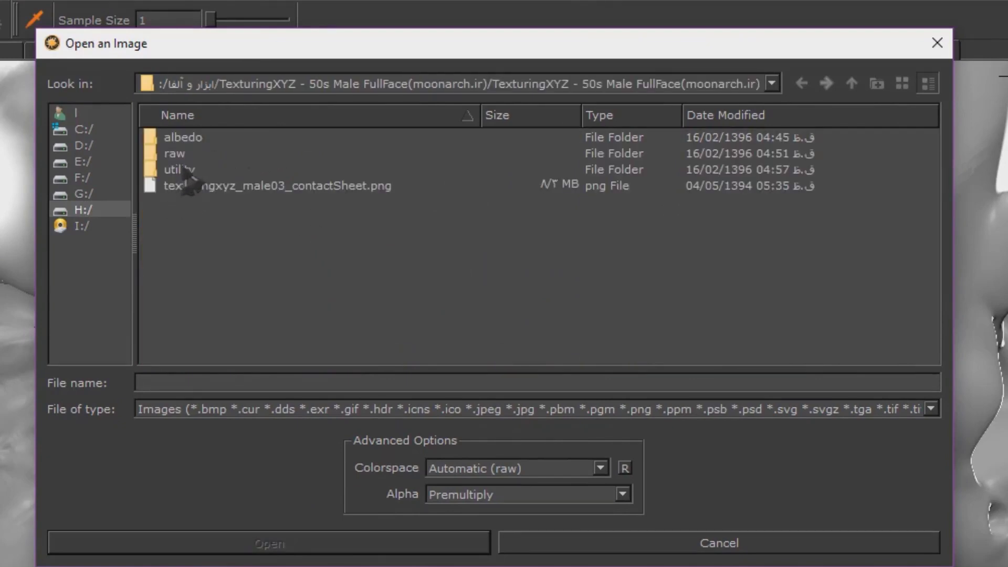
pyautogui.doubleClick(184, 138)
pyautogui.doubleClick(189, 139)
pyautogui.doubleClick(197, 137)
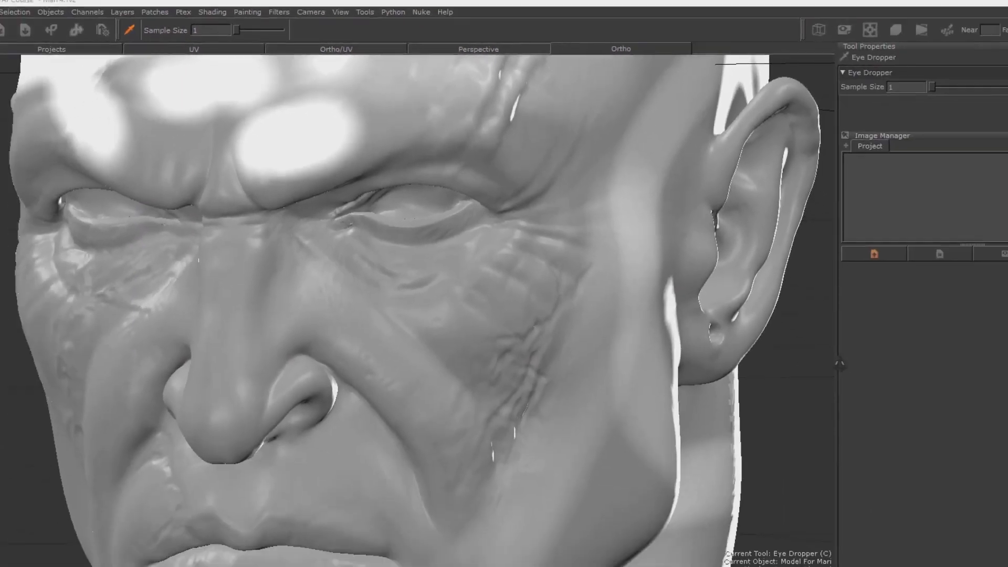
# Place the loaded face photo over the head on the canvas as the Paint Through image
pyautogui.moveTo(787, 160); pyautogui.dragTo(473, 273)
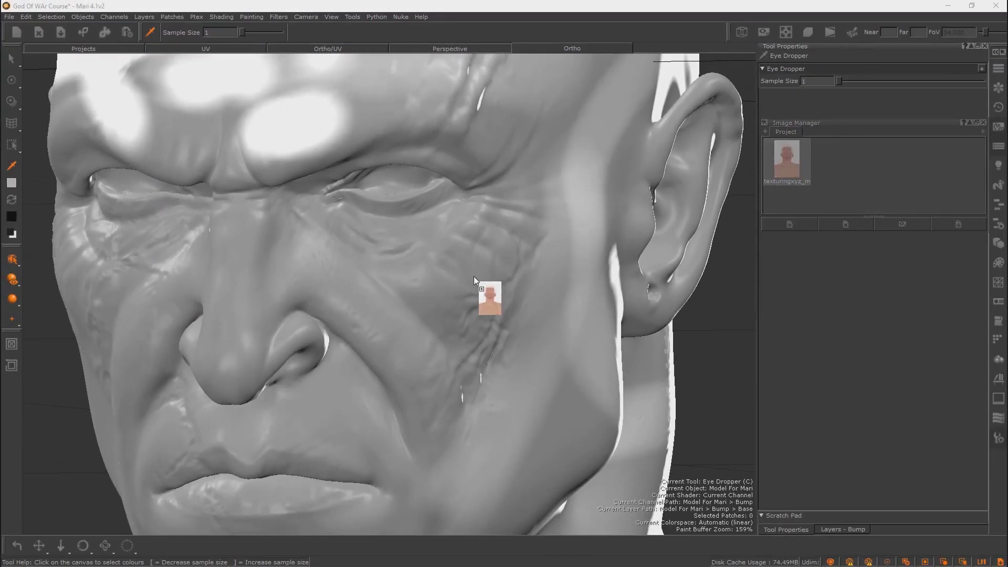
pyautogui.keyDown('alt'); pyautogui.moveTo(412, 281); pyautogui.dragTo(349, 270); pyautogui.keyUp('alt')
pyautogui.click(999, 127)
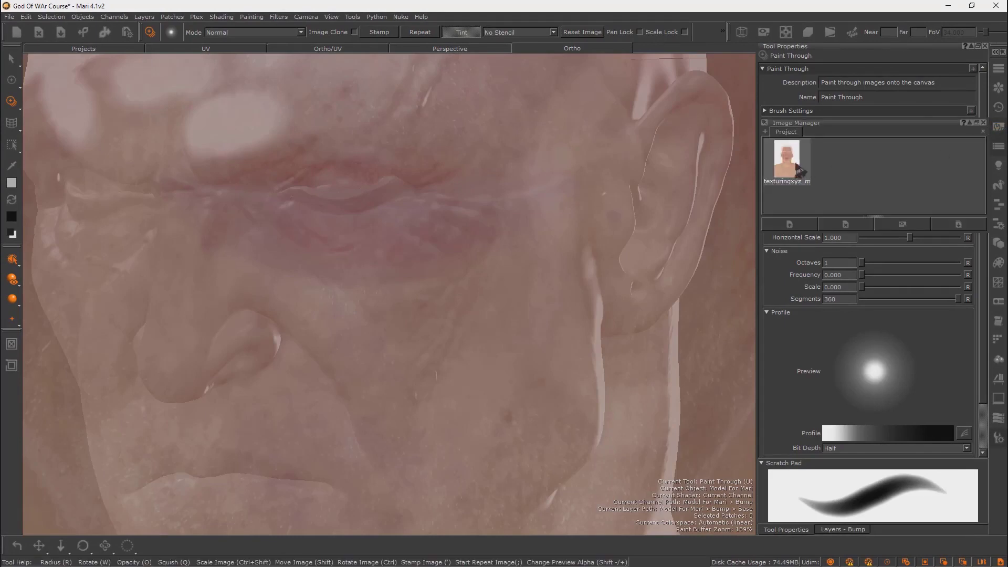
pyautogui.moveTo(805, 167); pyautogui.dragTo(455, 148)
pyautogui.moveTo(382, 166); pyautogui.dragTo(383, 158)
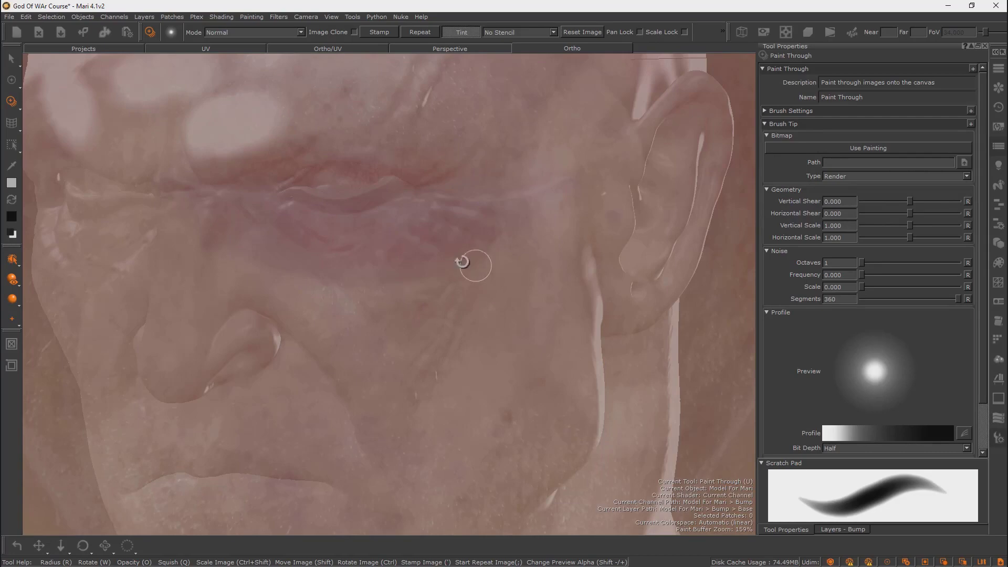
# Scale the Paint Through image down until the man's whole head and shoulders fit in the view, and rotate it slightly
pyautogui.keyDown('ctrl'); pyautogui.keyDown('shift'); pyautogui.moveTo(550, 250); pyautogui.dragTo(21, 217); pyautogui.keyUp('shift'); pyautogui.keyUp('ctrl')
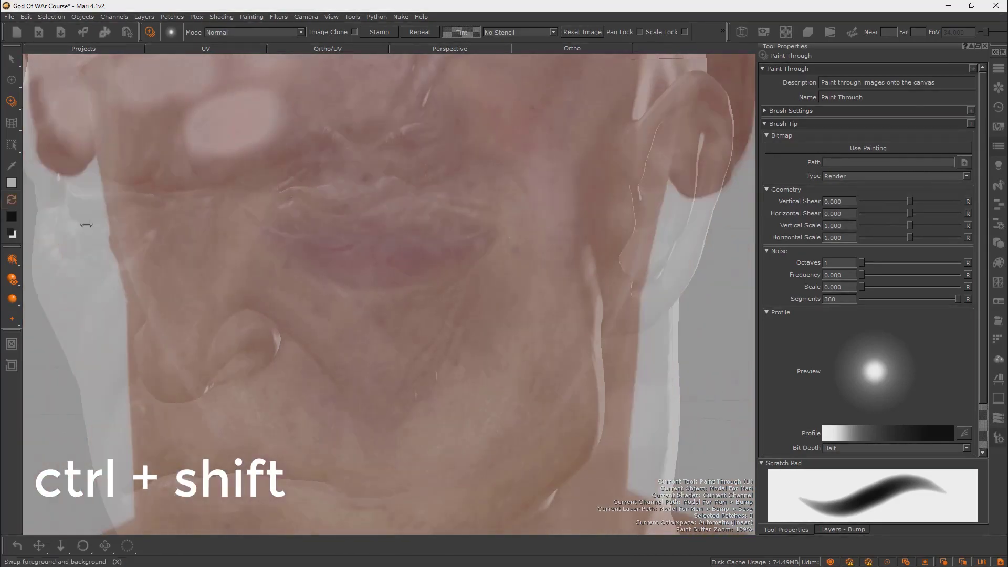
pyautogui.keyDown('ctrl'); pyautogui.keyDown('shift'); pyautogui.moveTo(505, 288); pyautogui.dragTo(160, 241); pyautogui.keyUp('shift'); pyautogui.keyUp('ctrl')
pyautogui.keyDown('ctrl'); pyautogui.keyDown('shift'); pyautogui.moveTo(402, 242); pyautogui.dragTo(233, 238); pyautogui.keyUp('shift'); pyautogui.keyUp('ctrl')
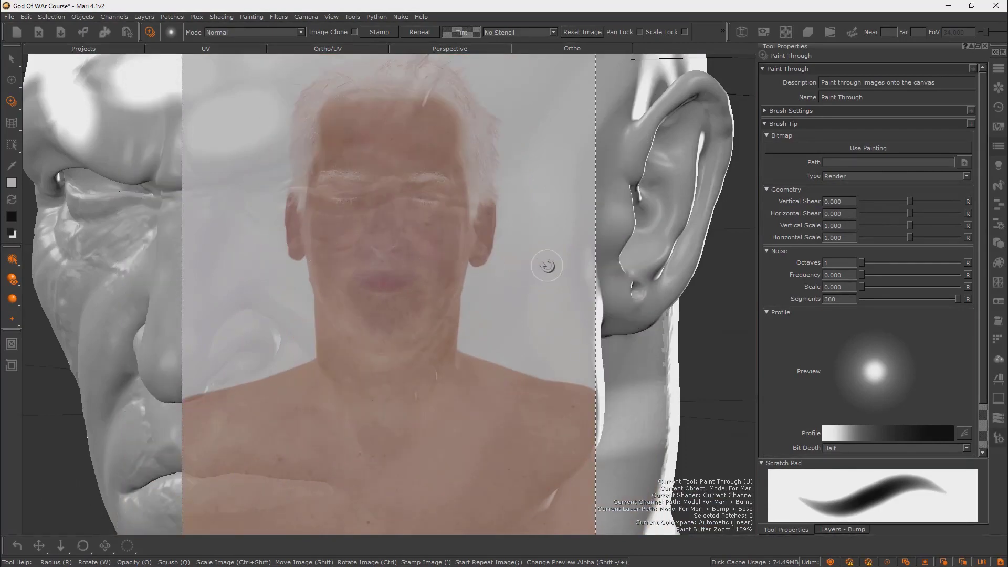
pyautogui.moveTo(498, 253)
pyautogui.keyDown('ctrl'); pyautogui.keyDown('shift'); pyautogui.mouseDown()
pyautogui.moveTo(210, 278)
pyautogui.moveTo(436, 293)
pyautogui.moveTo(401, 301)
pyautogui.mouseUp(); pyautogui.keyUp('shift'); pyautogui.keyUp('ctrl')
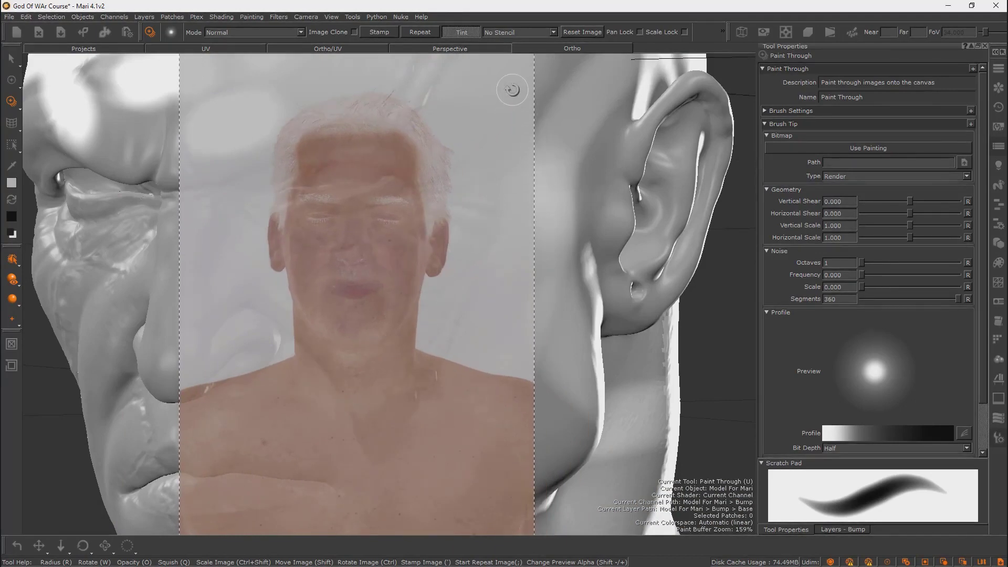
pyautogui.press('ctrl')
pyautogui.moveTo(517, 87)
pyautogui.keyDown('ctrl'); pyautogui.mouseDown()
pyautogui.moveTo(545, 247)
pyautogui.moveTo(514, 260)
pyautogui.moveTo(412, 135)
pyautogui.moveTo(443, 187)
pyautogui.mouseUp(); pyautogui.keyUp('ctrl')
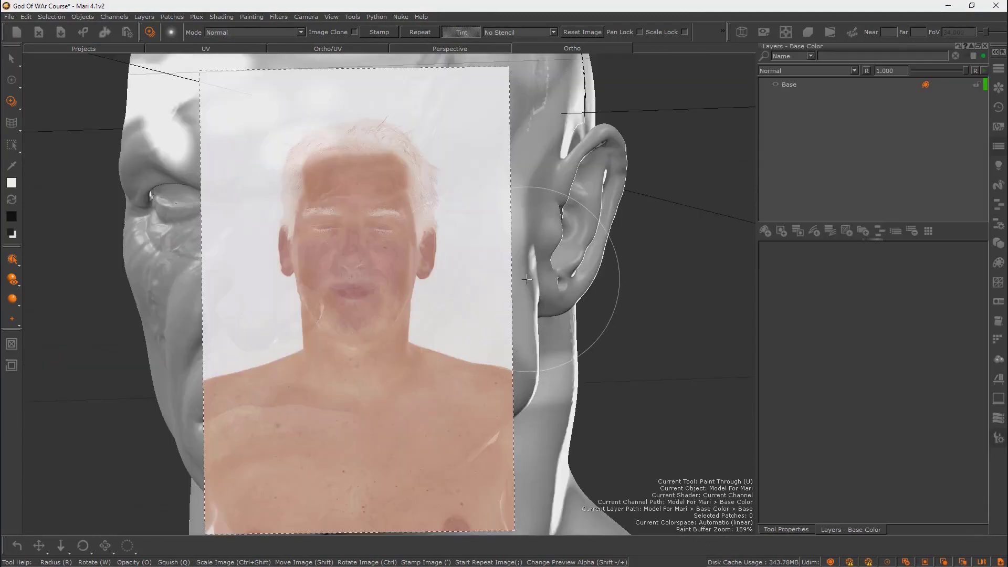
# Paint the photo's lower face and neck through onto the head in the Base Color channel and bake the paint
pyautogui.moveTo(339, 263)
pyautogui.mouseDown()
pyautogui.moveTo(368, 220)
pyautogui.moveTo(420, 294)
pyautogui.moveTo(263, 315)
pyautogui.moveTo(382, 339)
pyautogui.moveTo(483, 336)
pyautogui.moveTo(326, 132)
pyautogui.moveTo(226, 294)
pyautogui.moveTo(352, 391)
pyautogui.moveTo(366, 306)
pyautogui.mouseUp()
pyautogui.moveTo(249, 278); pyautogui.dragTo(385, 305)
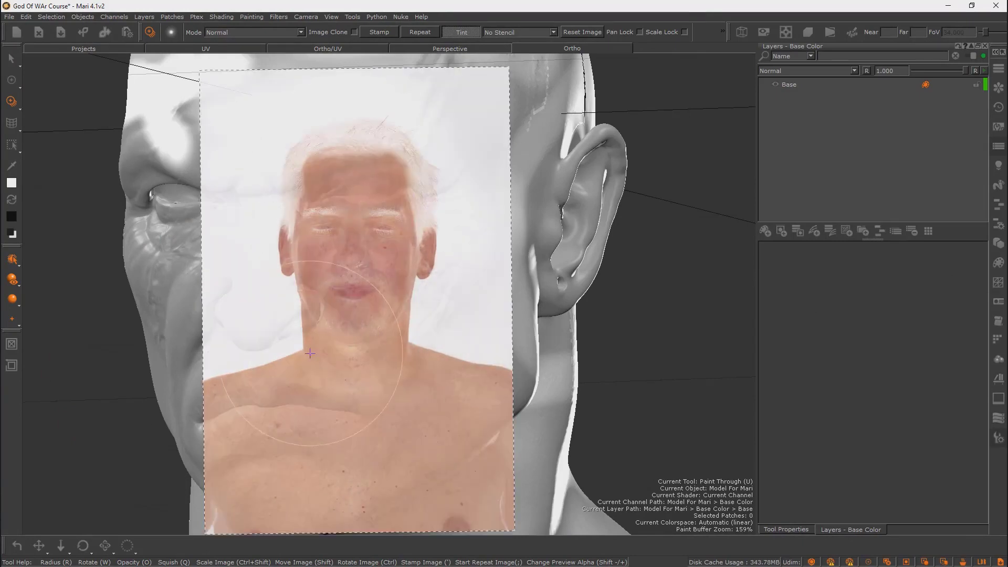
pyautogui.press('b')
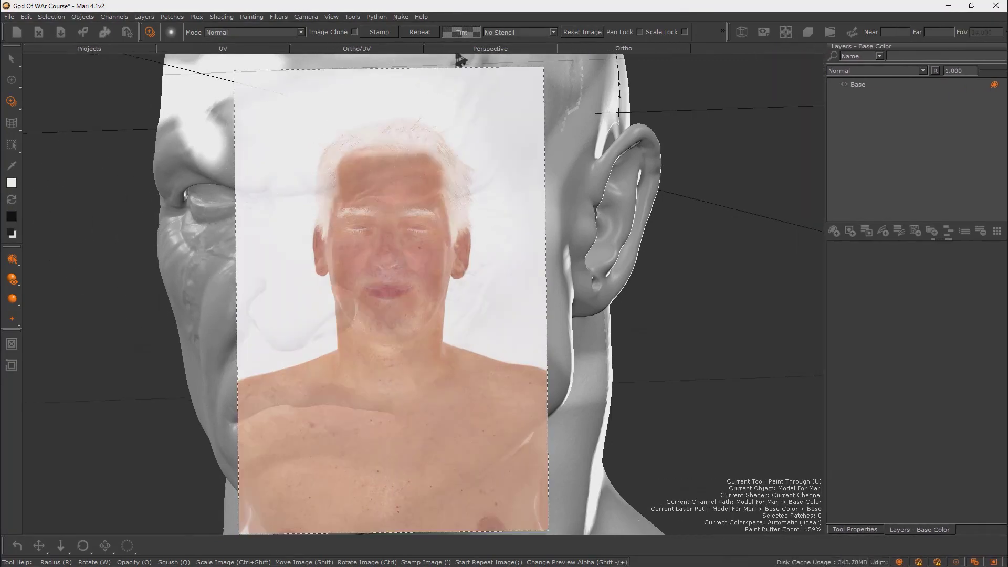
# Show the Painting settings and set the projection's bake behavior to Manual
pyautogui.doubleClick(529, 3)
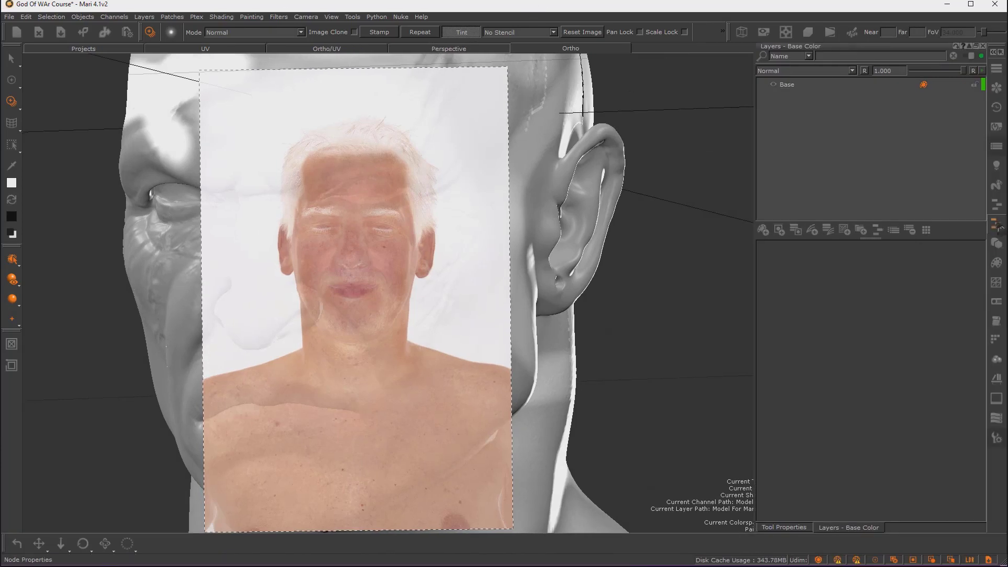
pyautogui.click(997, 263)
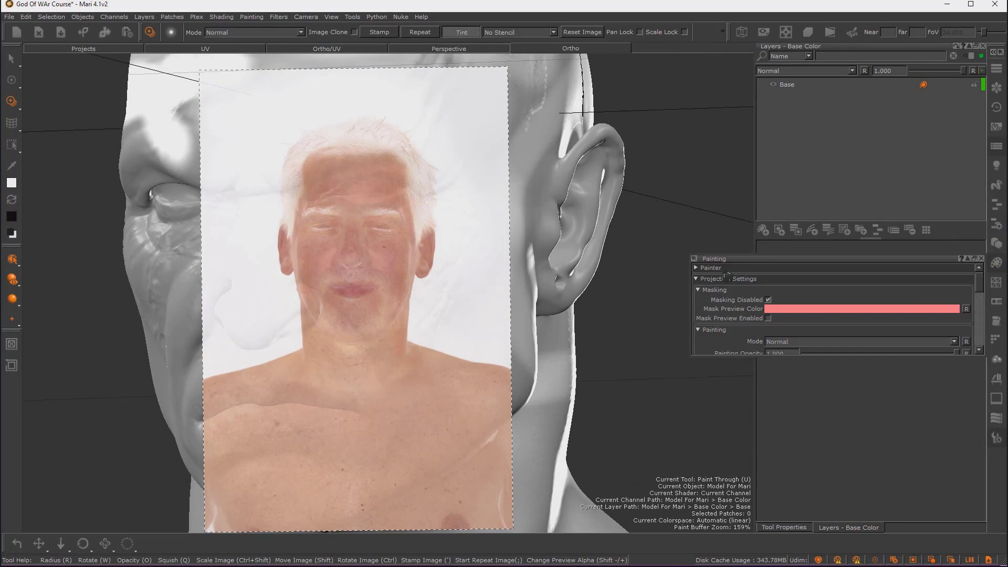
pyautogui.scroll(-10, 722, 299)
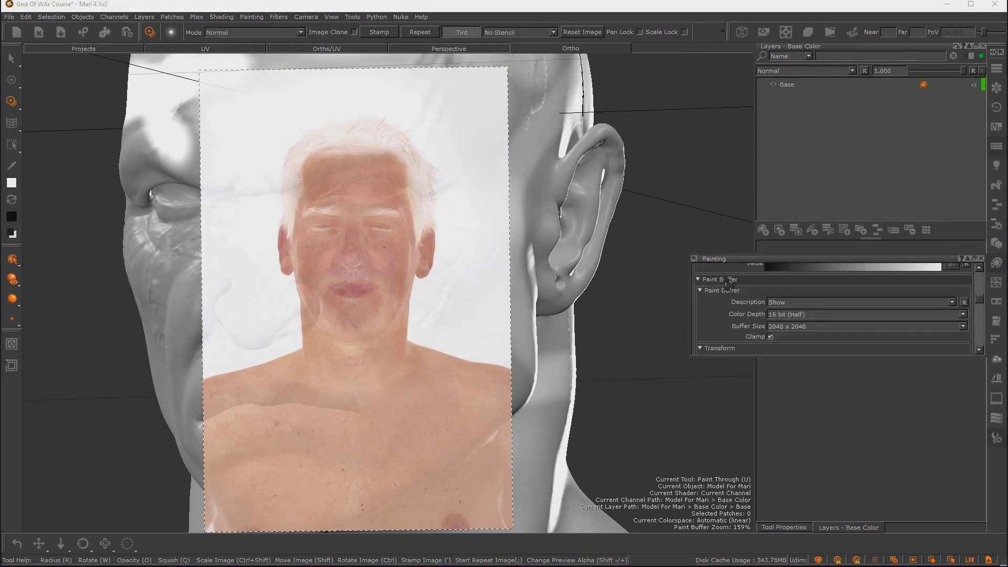
pyautogui.click(727, 280)
pyautogui.scroll(-2, 730, 302)
pyautogui.scroll(2, 728, 310)
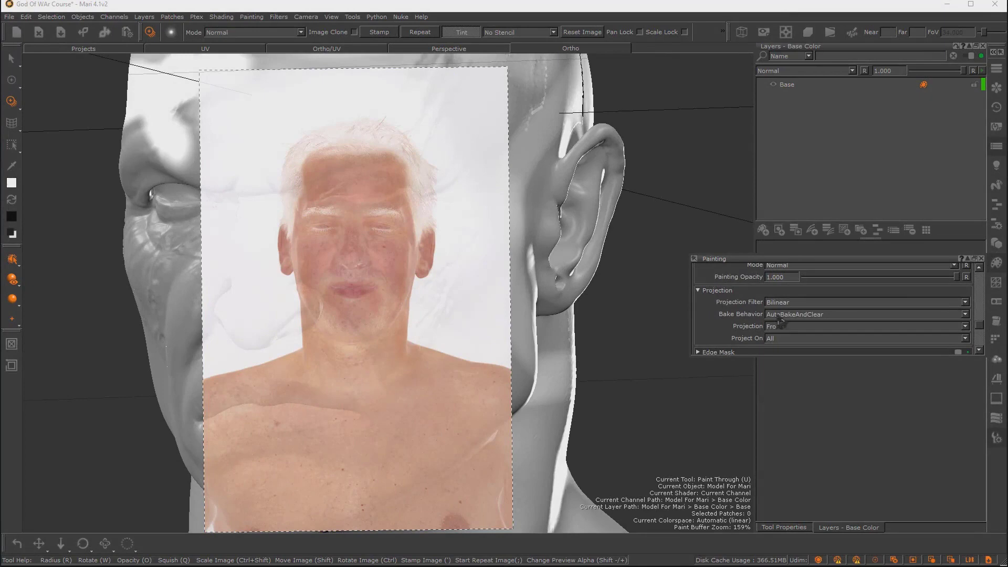
pyautogui.click(821, 315)
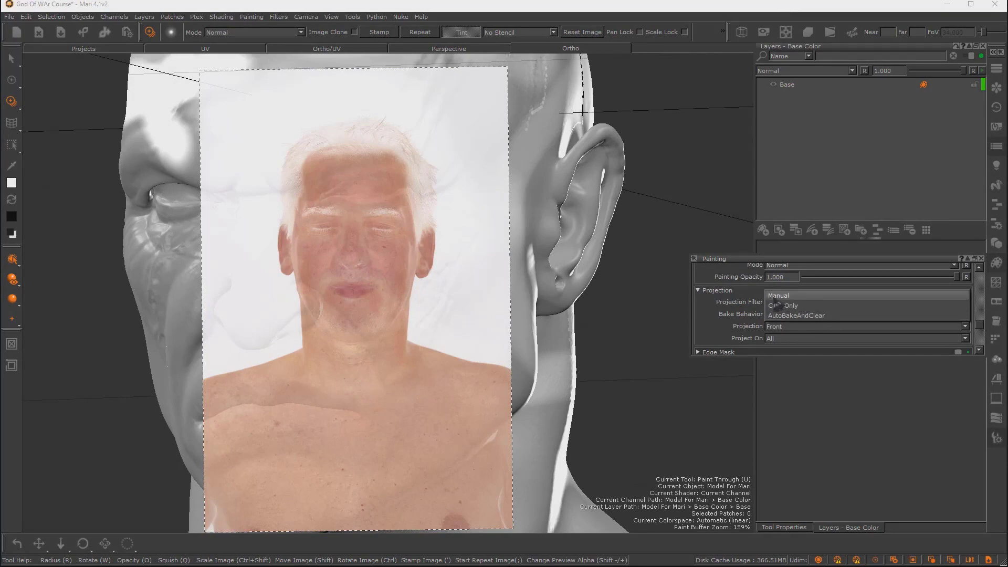
pyautogui.click(825, 296)
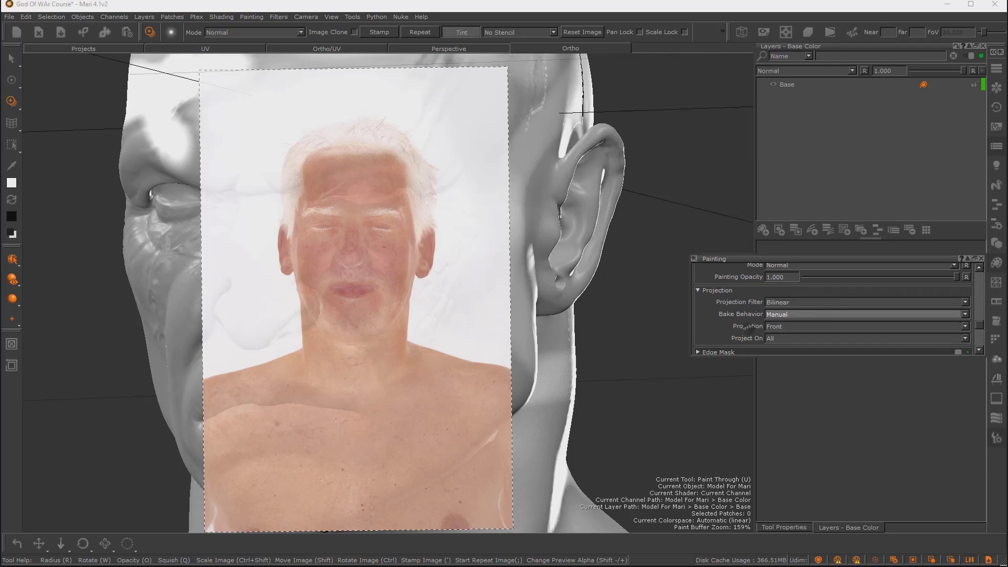
# Stamp the photo onto the head, then enlarge the Paint Through image over a front view of the face
pyautogui.press("'")
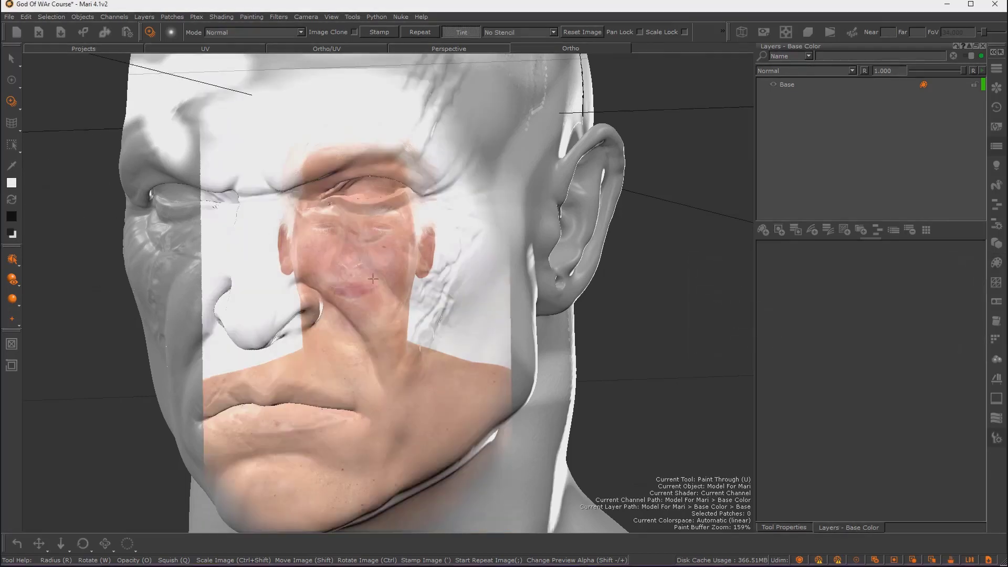
pyautogui.hotkey('shift', '+')
pyautogui.moveTo(355, 243)
pyautogui.keyDown('ctrl'); pyautogui.keyDown('shift'); pyautogui.mouseDown()
pyautogui.moveTo(439, 243)
pyautogui.moveTo(329, 252)
pyautogui.moveTo(360, 210)
pyautogui.moveTo(269, 156)
pyautogui.moveTo(231, 315)
pyautogui.moveTo(194, 221)
pyautogui.moveTo(384, 121)
pyautogui.moveTo(437, 208)
pyautogui.mouseUp(); pyautogui.keyUp('shift'); pyautogui.keyUp('ctrl')
pyautogui.moveTo(635, 252)
pyautogui.keyDown('alt'); pyautogui.mouseDown()
pyautogui.moveTo(518, 248)
pyautogui.moveTo(765, 266)
pyautogui.moveTo(657, 263)
pyautogui.moveTo(723, 283)
pyautogui.moveTo(625, 252)
pyautogui.moveTo(421, 258)
pyautogui.moveTo(646, 243)
pyautogui.moveTo(668, 253)
pyautogui.mouseUp(); pyautogui.keyUp('alt')
pyautogui.press('u')
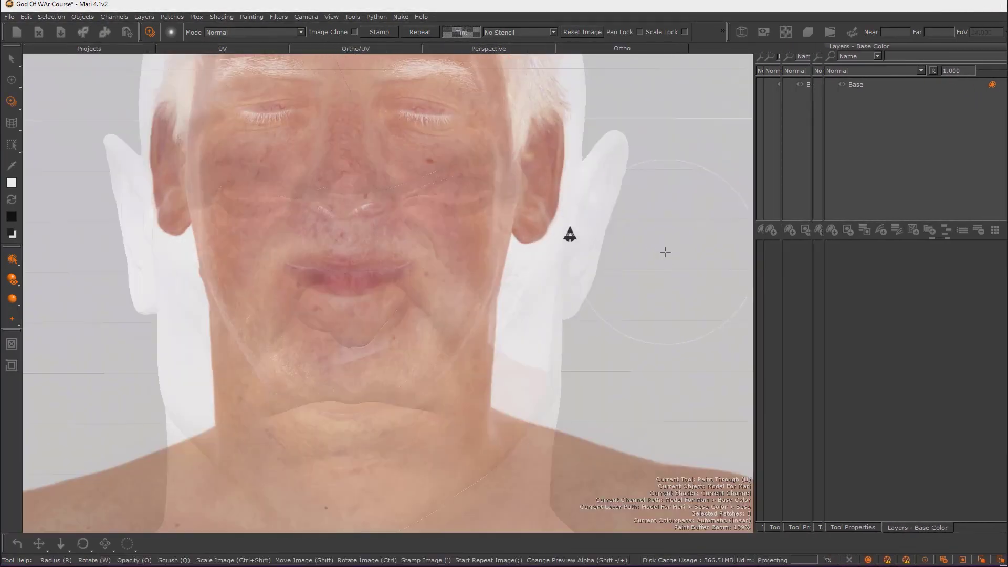
# Check the projected paint from several angles and set the bake behavior back to AutoBakeAndClear
pyautogui.moveTo(283, 133)
pyautogui.keyDown('alt'); pyautogui.mouseDown()
pyautogui.moveTo(385, 213)
pyautogui.moveTo(457, 212)
pyautogui.mouseUp(); pyautogui.keyUp('alt')
pyautogui.keyDown('alt'); pyautogui.moveTo(378, 205); pyautogui.dragTo(236, 202, button='right'); pyautogui.keyUp('alt')
pyautogui.keyDown('alt'); pyautogui.moveTo(196, 223); pyautogui.dragTo(142, 227, button='middle'); pyautogui.keyUp('alt')
pyautogui.keyDown('alt'); pyautogui.moveTo(211, 207); pyautogui.dragTo(320, 205, button='right'); pyautogui.keyUp('alt')
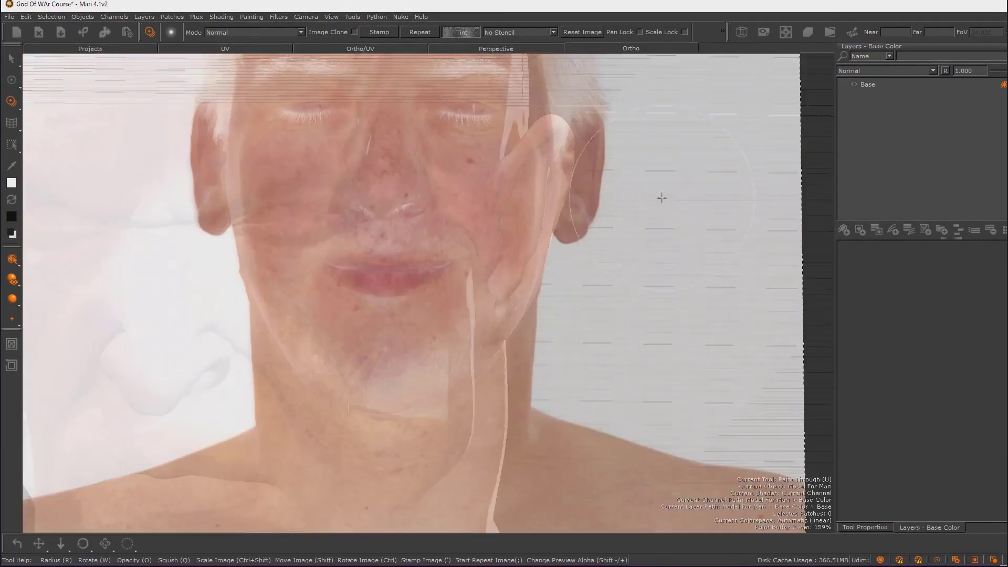
pyautogui.press('u')
pyautogui.doubleClick(803, 10)
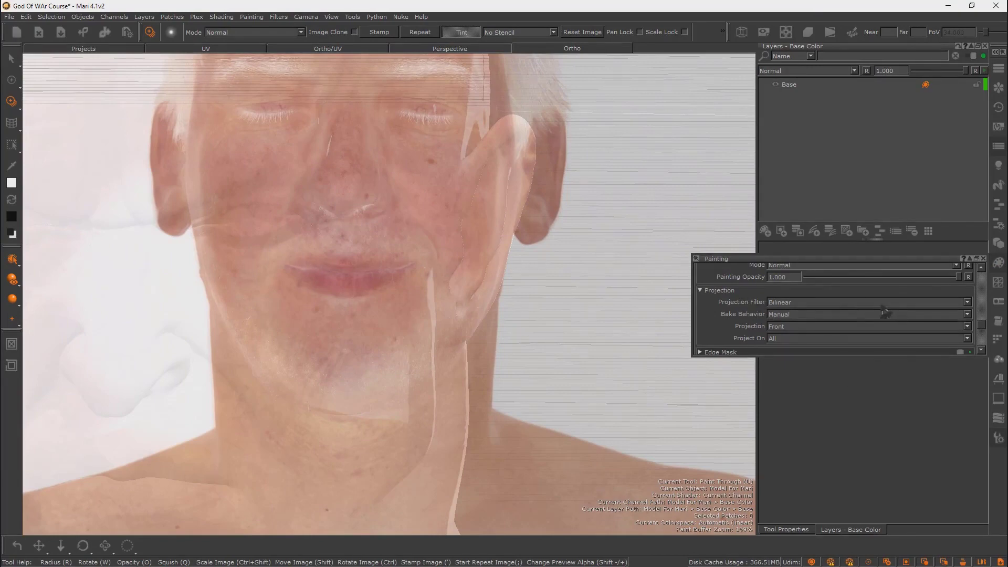
pyautogui.click(775, 317)
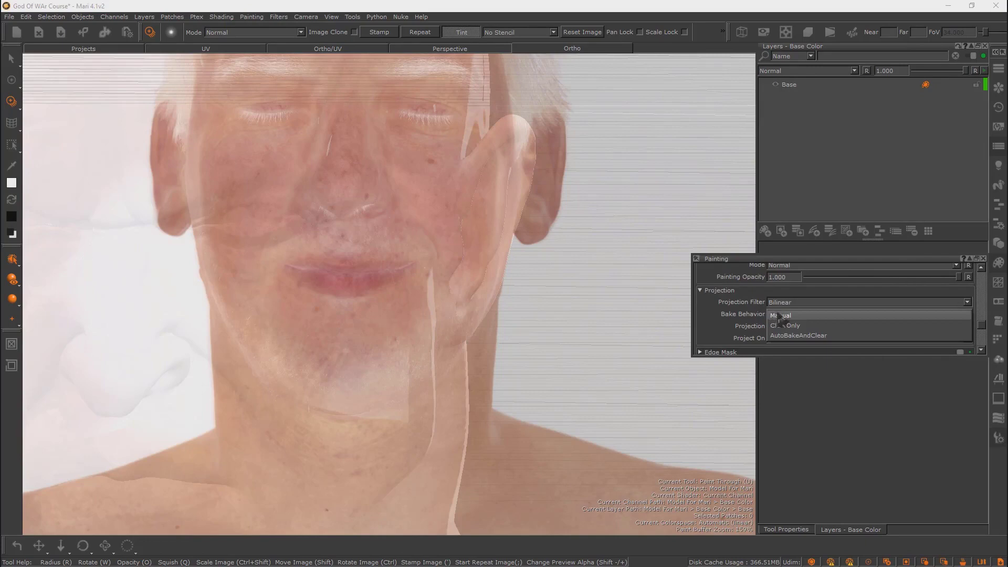
pyautogui.click(808, 336)
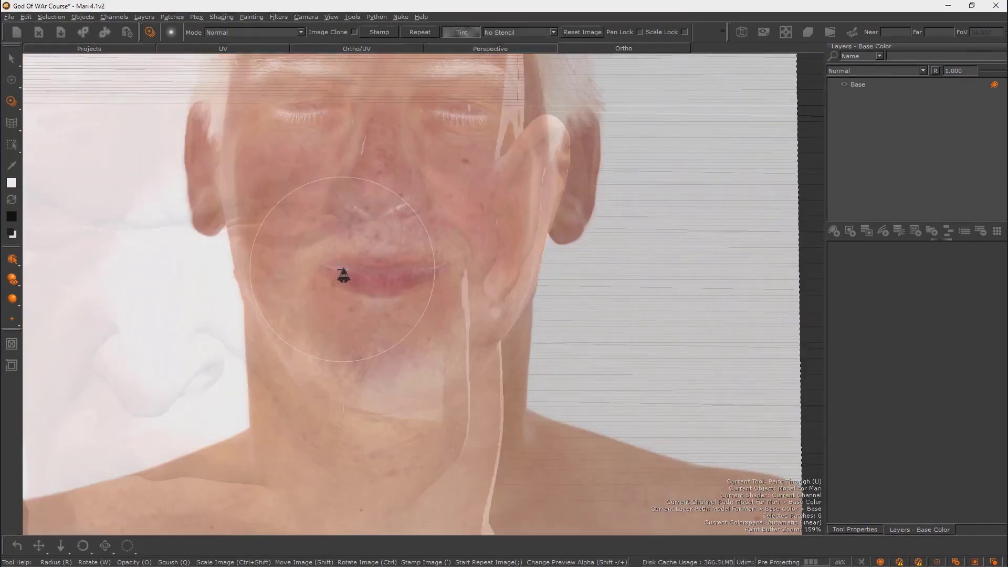
# Reposition the Paint Through image over the front of the head, paint its skin across the neck and upper chest, and review the face
pyautogui.moveTo(353, 269)
pyautogui.keyDown('alt'); pyautogui.mouseDown(button='middle')
pyautogui.moveTo(360, 225)
pyautogui.moveTo(512, 58)
pyautogui.mouseUp(button='middle'); pyautogui.keyUp('alt')
pyautogui.keyDown('alt'); pyautogui.moveTo(512, 58); pyautogui.dragTo(346, 164, button='right'); pyautogui.keyUp('alt')
pyautogui.keyDown('alt'); pyautogui.moveTo(346, 163); pyautogui.dragTo(412, 169); pyautogui.keyUp('alt')
pyautogui.keyDown('alt'); pyautogui.moveTo(411, 169); pyautogui.dragTo(424, 254, button='right'); pyautogui.keyUp('alt')
pyautogui.moveTo(406, 289)
pyautogui.keyDown('shift'); pyautogui.mouseDown()
pyautogui.moveTo(440, 239)
pyautogui.moveTo(442, 153)
pyautogui.mouseUp(); pyautogui.keyUp('shift')
pyautogui.moveTo(486, 423)
pyautogui.mouseDown()
pyautogui.moveTo(447, 439)
pyautogui.moveTo(211, 401)
pyautogui.moveTo(220, 414)
pyautogui.moveTo(154, 446)
pyautogui.moveTo(151, 476)
pyautogui.mouseUp()
pyautogui.moveTo(330, 454)
pyautogui.mouseDown()
pyautogui.moveTo(350, 452)
pyautogui.moveTo(484, 353)
pyautogui.moveTo(532, 447)
pyautogui.moveTo(772, 472)
pyautogui.moveTo(637, 490)
pyautogui.moveTo(300, 377)
pyautogui.mouseUp()
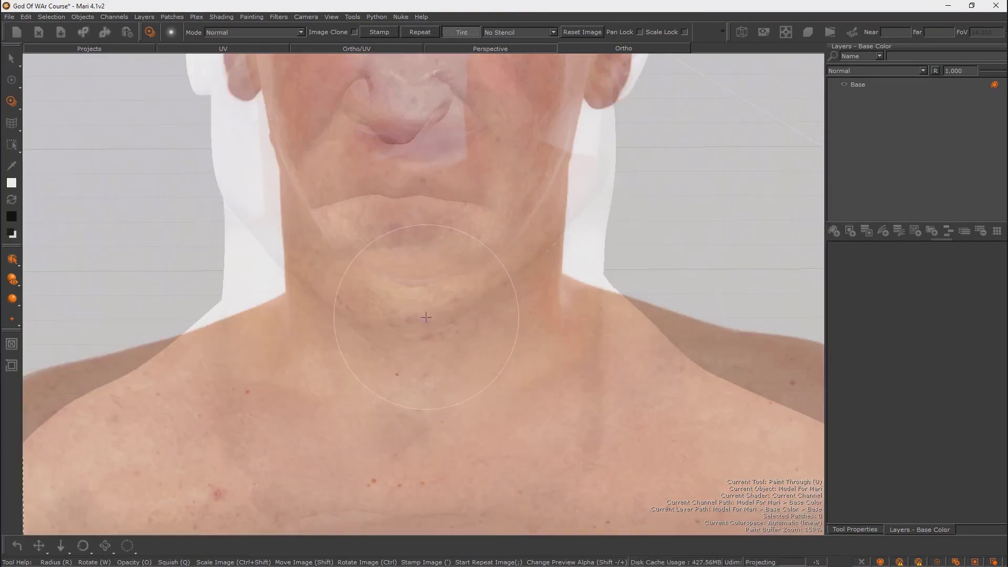
pyautogui.keyDown('alt'); pyautogui.moveTo(221, 248); pyautogui.dragTo(218, 298, button='middle'); pyautogui.keyUp('alt')
pyautogui.keyDown('alt'); pyautogui.moveTo(362, 336); pyautogui.dragTo(412, 342, button='right'); pyautogui.keyUp('alt')
pyautogui.keyDown('alt'); pyautogui.moveTo(412, 341); pyautogui.dragTo(429, 397, button='middle'); pyautogui.keyUp('alt')
pyautogui.moveTo(429, 397)
pyautogui.keyDown('alt'); pyautogui.mouseDown(button='right')
pyautogui.moveTo(471, 398)
pyautogui.moveTo(457, 417)
pyautogui.moveTo(420, 420)
pyautogui.mouseUp(button='right'); pyautogui.keyUp('alt')
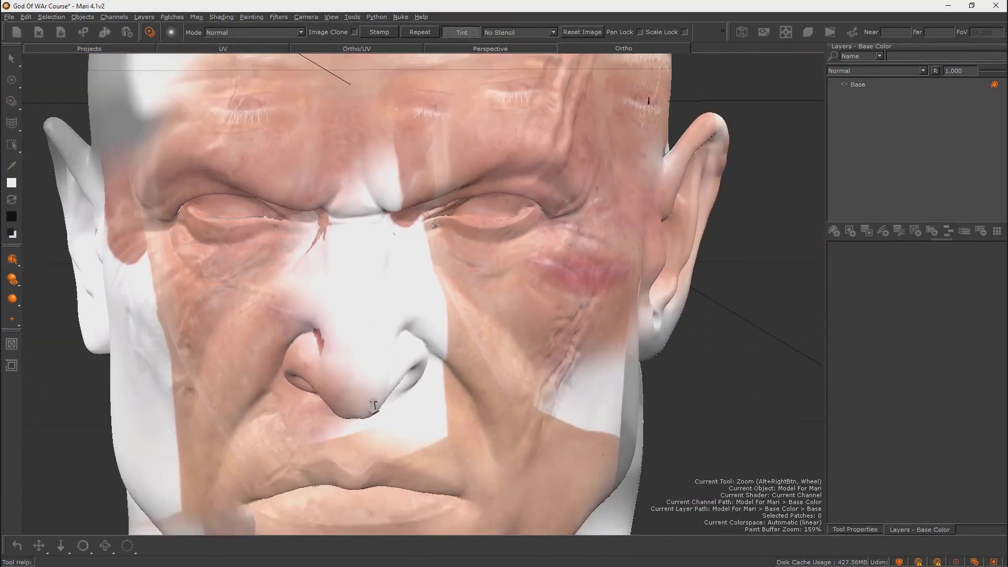